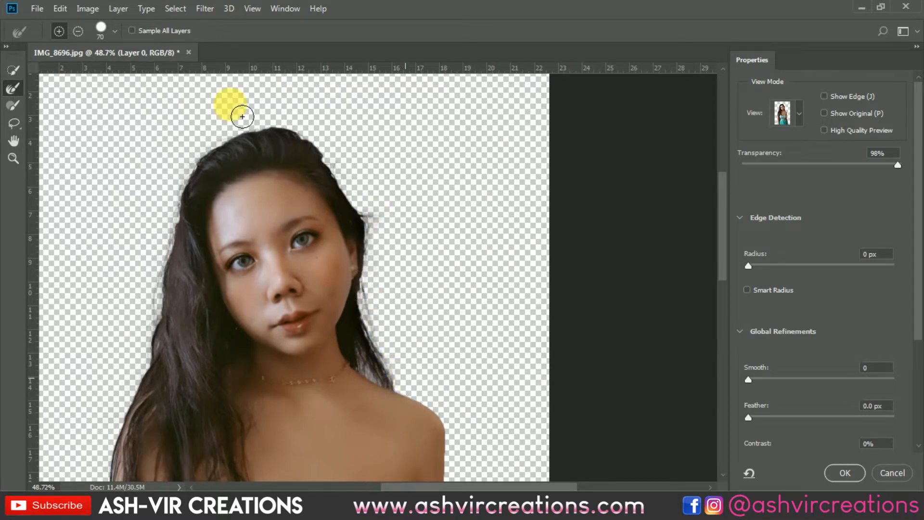
Step: Brush the woman's hair and arm outline with the Refine Edge Brush tool and accept the refined selection
{"action": "left_click", "coordinate": [19, 91]}
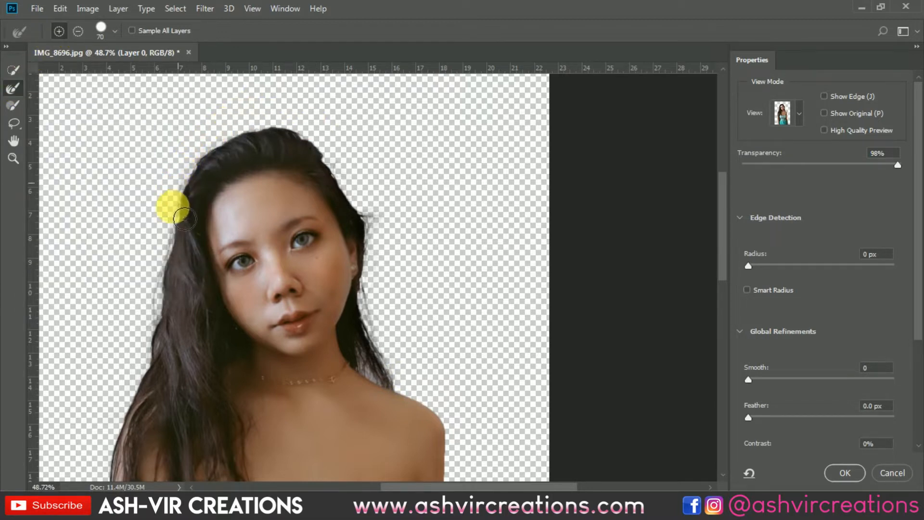
{"action": "left_click_drag", "start_coordinate": [178, 239], "coordinate": [351, 160]}
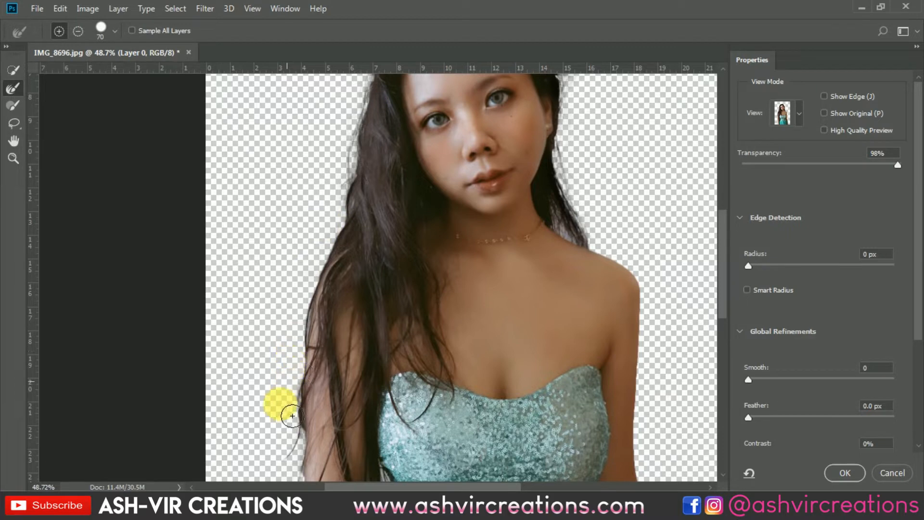
{"action": "mouse_move", "coordinate": [304, 480]}
{"action": "left_mouse_down"}
{"action": "mouse_move", "coordinate": [348, 264]}
{"action": "mouse_move", "coordinate": [330, 304]}
{"action": "left_mouse_up"}
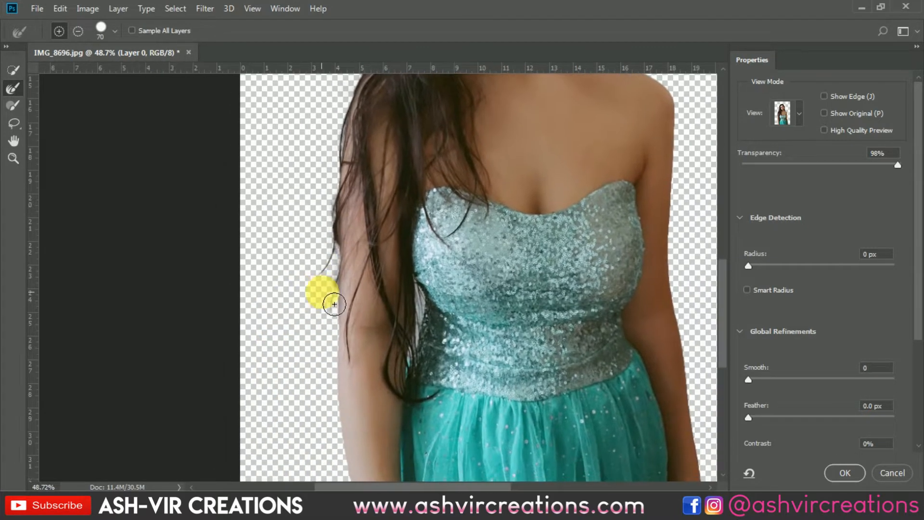
{"action": "scroll", "coordinate": [553, 382], "scroll_direction": "down", "scroll_amount": 5}
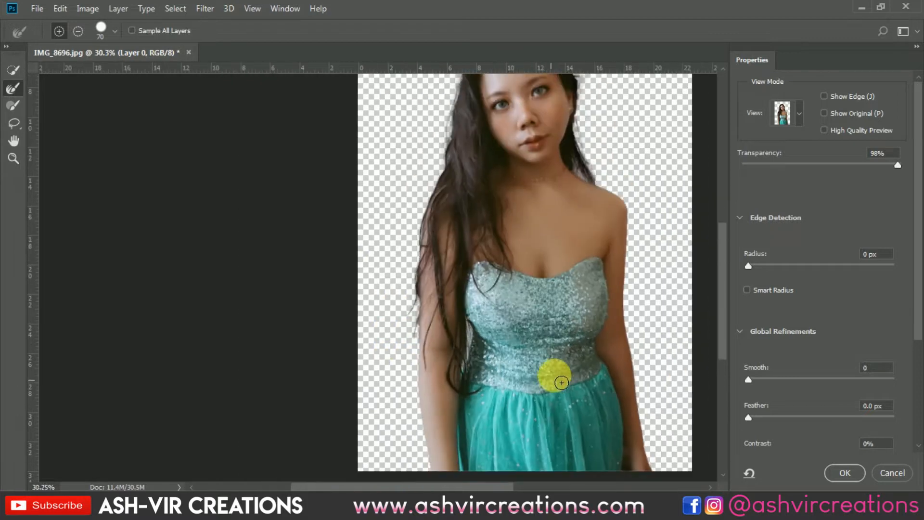
{"action": "left_click_drag", "start_coordinate": [580, 336], "coordinate": [489, 391]}
{"action": "left_click", "coordinate": [846, 473]}
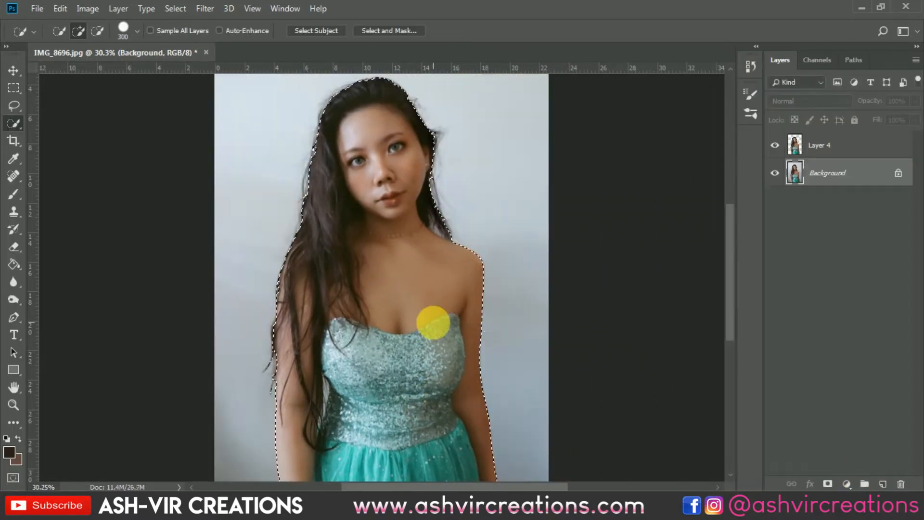
Step: Copy the selected woman to a new layer, hide the Background layer, and remove the duplicate cutout
{"action": "scroll", "coordinate": [426, 328], "scroll_direction": "down", "scroll_amount": 2}
{"action": "right_click", "coordinate": [405, 295]}
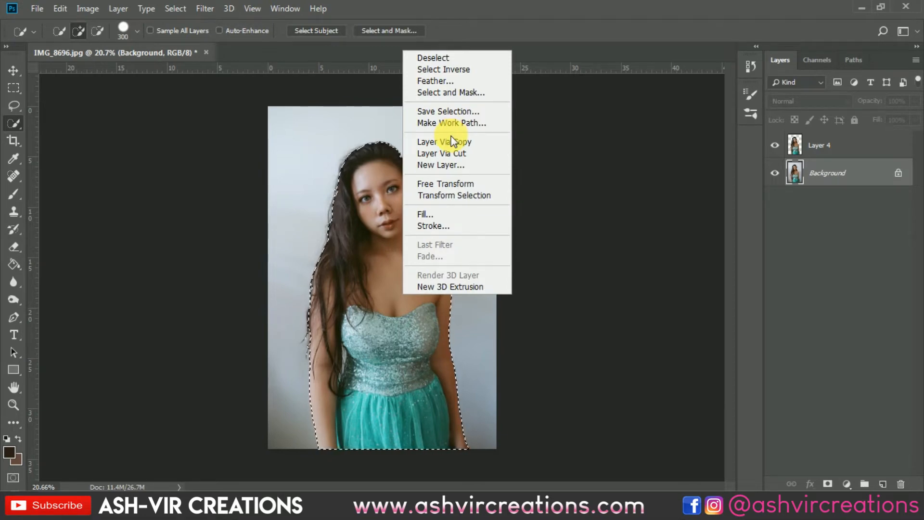
{"action": "left_click", "coordinate": [452, 142]}
{"action": "left_click", "coordinate": [776, 201]}
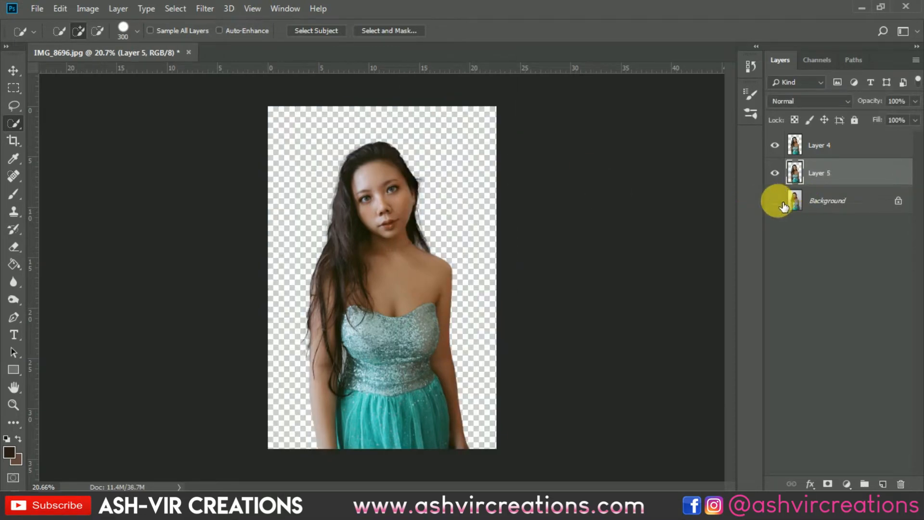
{"action": "key", "text": "ctrl+e"}
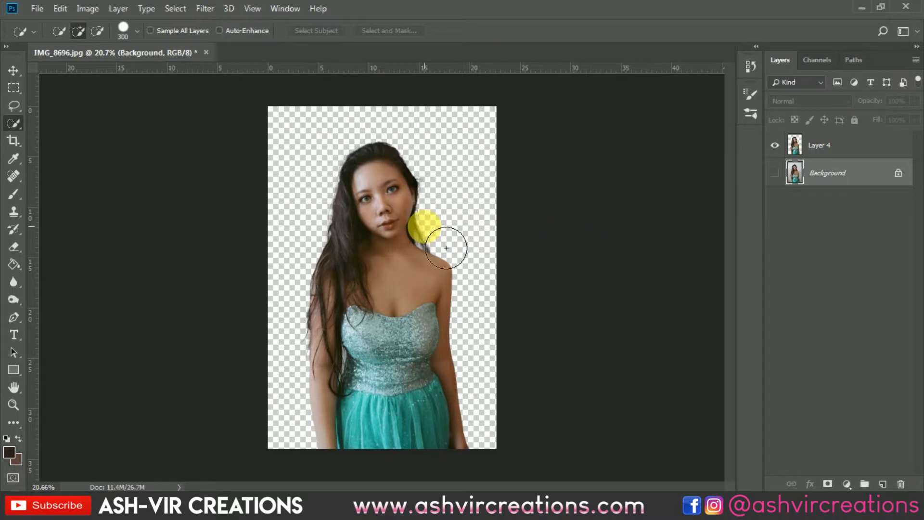
{"action": "key", "text": "v"}
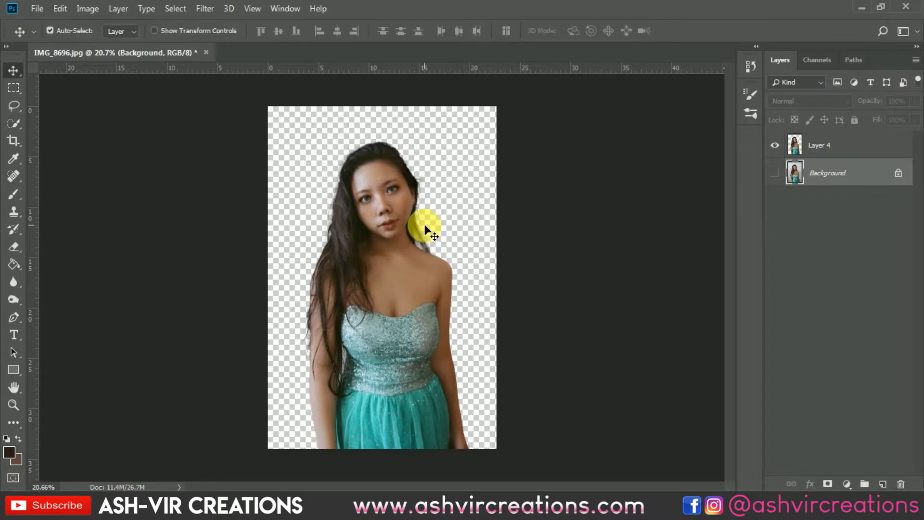
{"action": "key", "text": "ctrl+plus"}
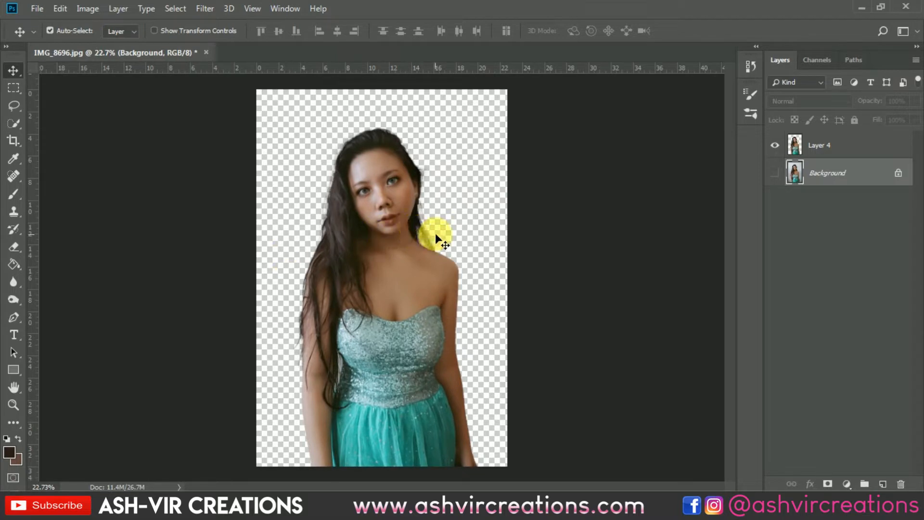
{"action": "scroll", "coordinate": [426, 227], "scroll_direction": "up", "scroll_amount": 3}
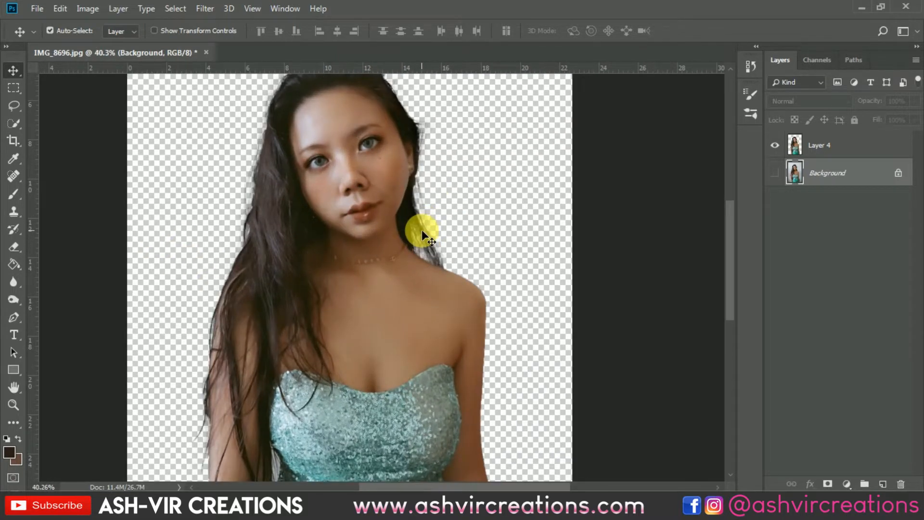
{"action": "scroll", "coordinate": [421, 230], "scroll_direction": "down", "scroll_amount": 3}
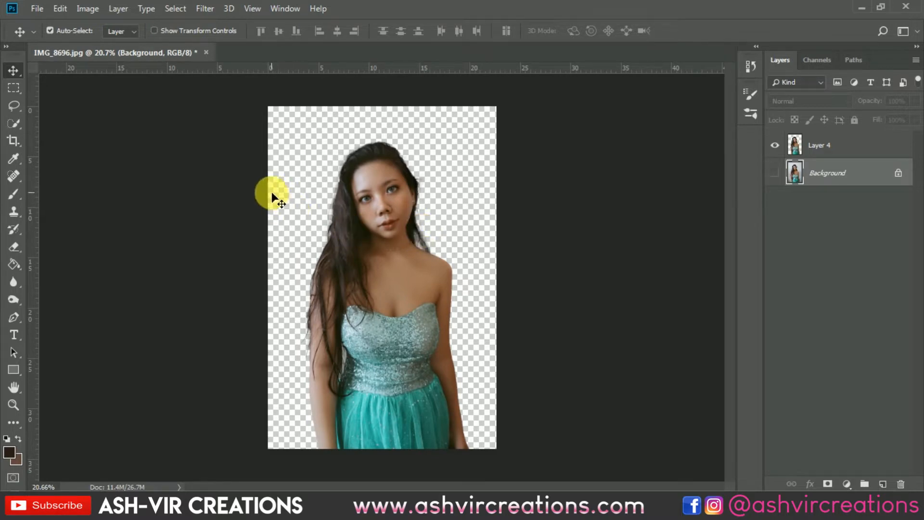
Step: Convert the locked Background into a regular layer and hide it, leaving only the cutout on Layer 4 visible
{"action": "double_click", "coordinate": [826, 172]}
{"action": "left_click", "coordinate": [573, 142]}
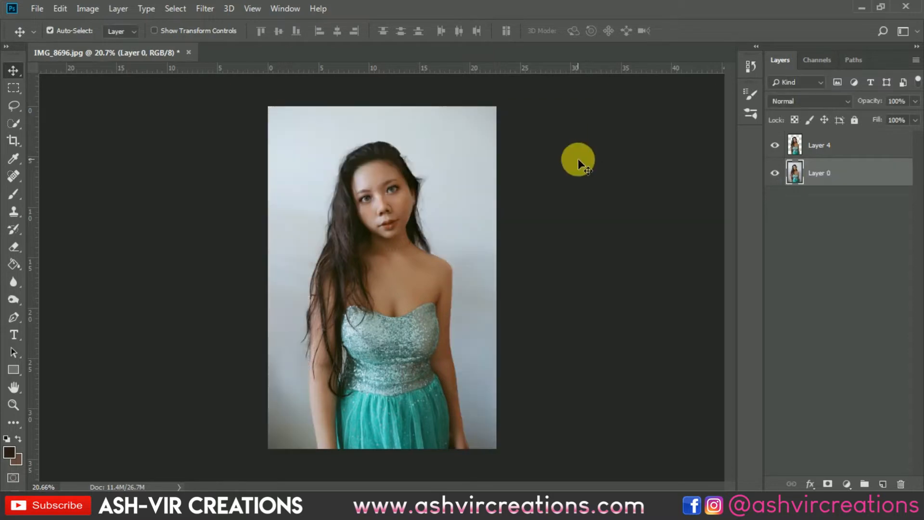
{"action": "left_click", "coordinate": [775, 173]}
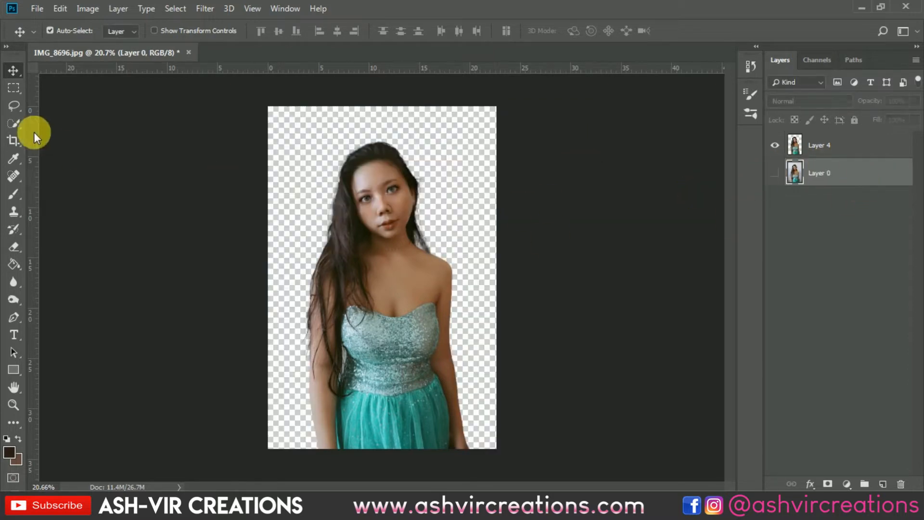
Step: Crop the canvas to a 1:1 (Square) ratio, widening the frame to cover the photo's full height
{"action": "left_click", "coordinate": [14, 141]}
{"action": "left_click", "coordinate": [92, 31]}
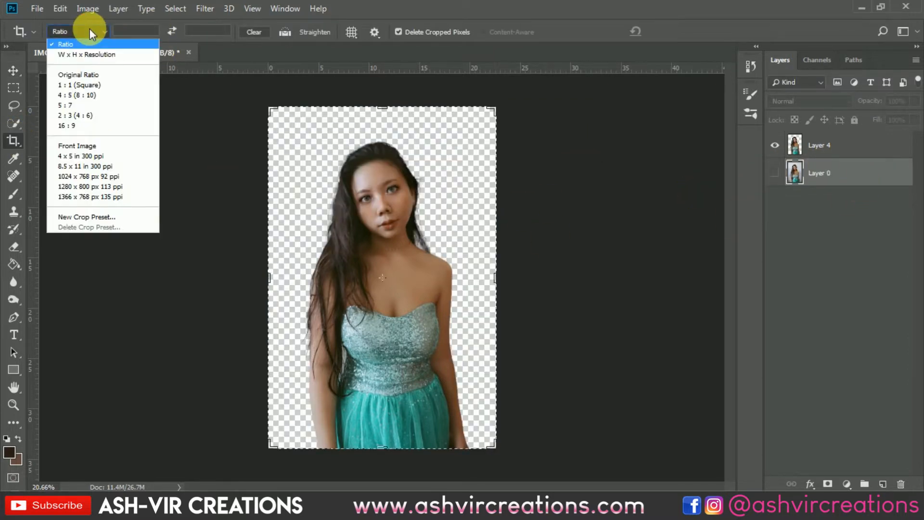
{"action": "left_click", "coordinate": [96, 85]}
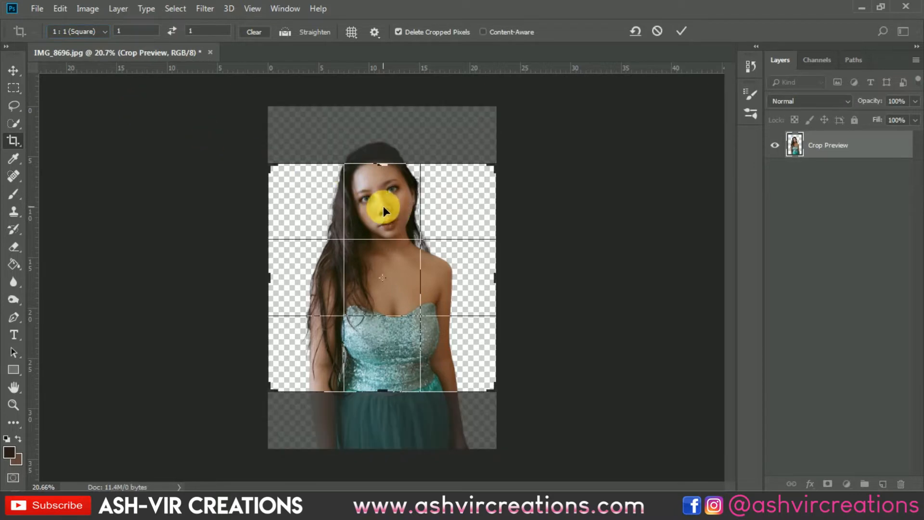
{"action": "left_click_drag", "start_coordinate": [503, 174], "coordinate": [598, 144]}
{"action": "left_click", "coordinate": [682, 32]}
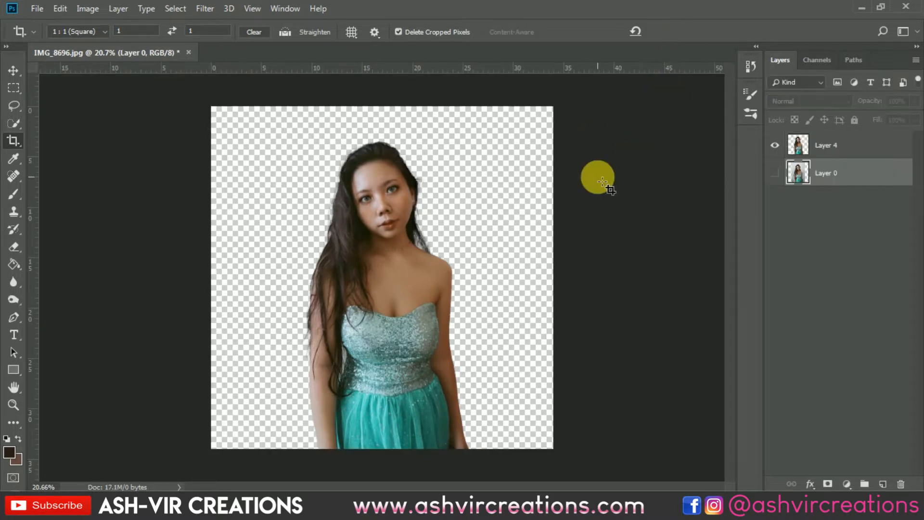
{"action": "key", "text": "v"}
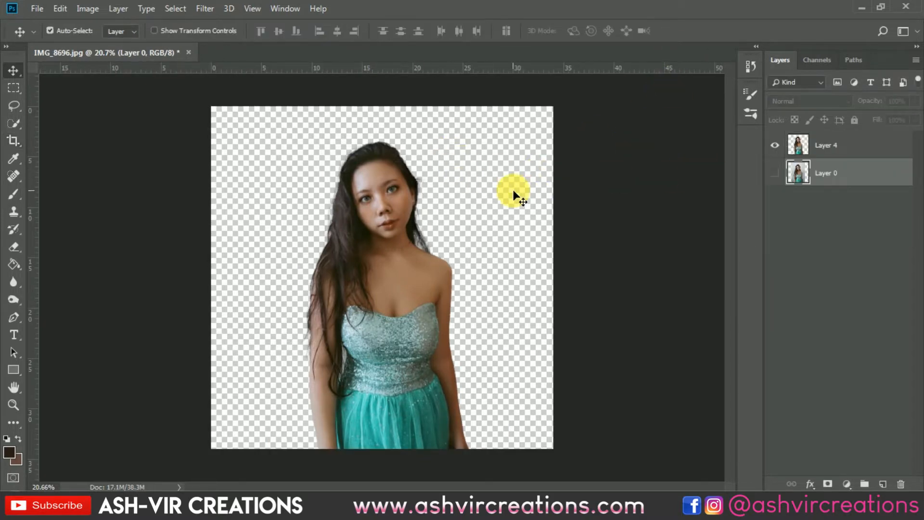
Step: Open the background image marco-bicca-1184482-AVC-23542.jpg from the Desktop
{"action": "left_click", "coordinate": [37, 8]}
{"action": "left_click", "coordinate": [52, 36]}
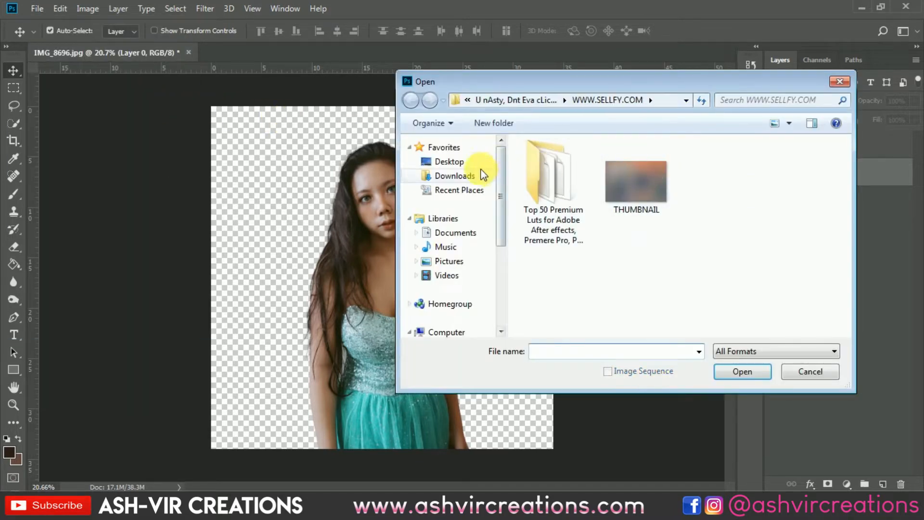
{"action": "left_click", "coordinate": [478, 164]}
{"action": "scroll", "coordinate": [764, 230], "scroll_direction": "down", "scroll_amount": 10}
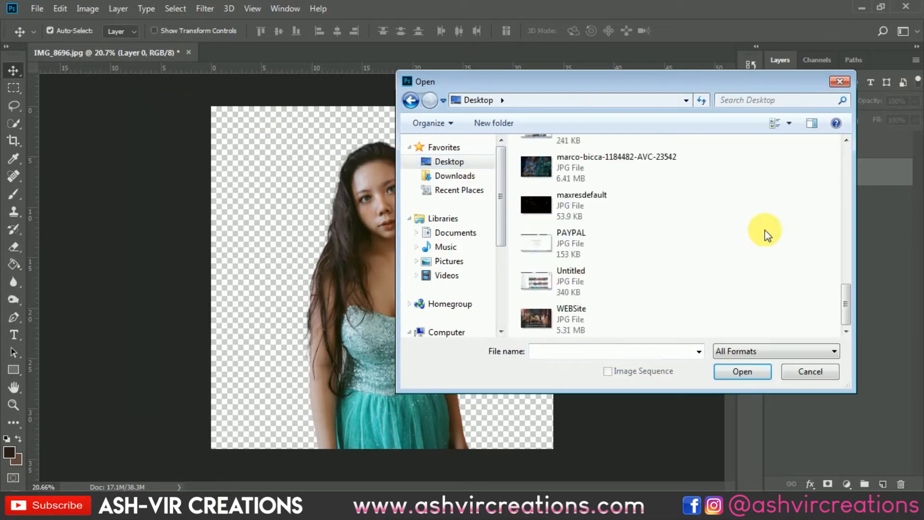
{"action": "scroll", "coordinate": [578, 216], "scroll_direction": "up", "scroll_amount": 3}
{"action": "double_click", "coordinate": [592, 264]}
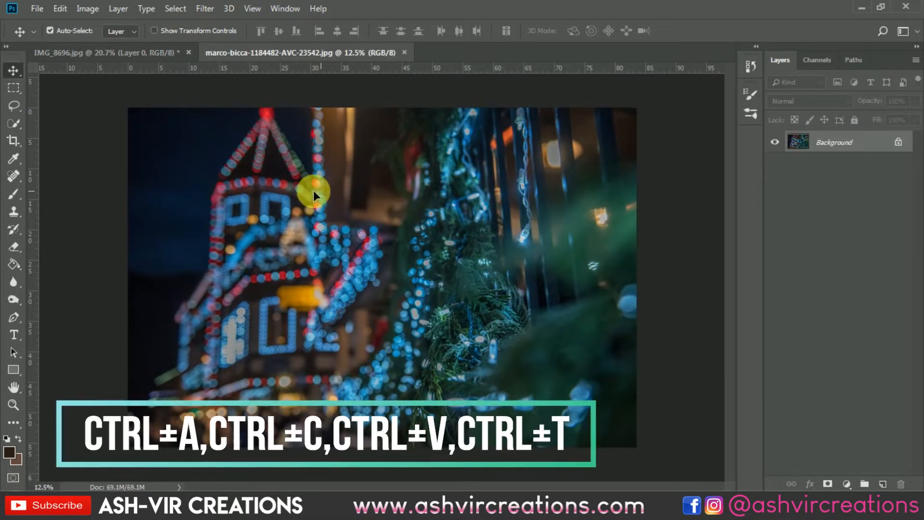
Step: Copy the whole lights image into IMG_8696.jpg as a layer below Layer 4 and move it over the canvas
{"action": "left_click", "coordinate": [169, 54]}
{"action": "key", "text": "ctrl+v"}
{"action": "left_click_drag", "start_coordinate": [358, 172], "coordinate": [515, 170]}
Step: Scale the pasted lights layer down to about 71% with Free Transform and position it behind the woman
{"action": "key", "text": "ctrl+t"}
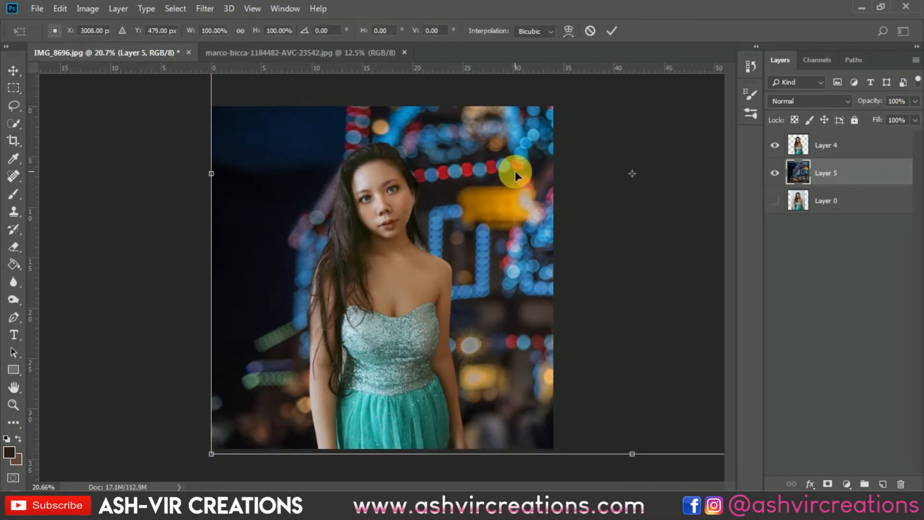
{"action": "key", "text": "ctrl+0"}
{"action": "left_click_drag", "start_coordinate": [596, 154], "coordinate": [516, 206]}
{"action": "key", "text": "ctrl+0"}
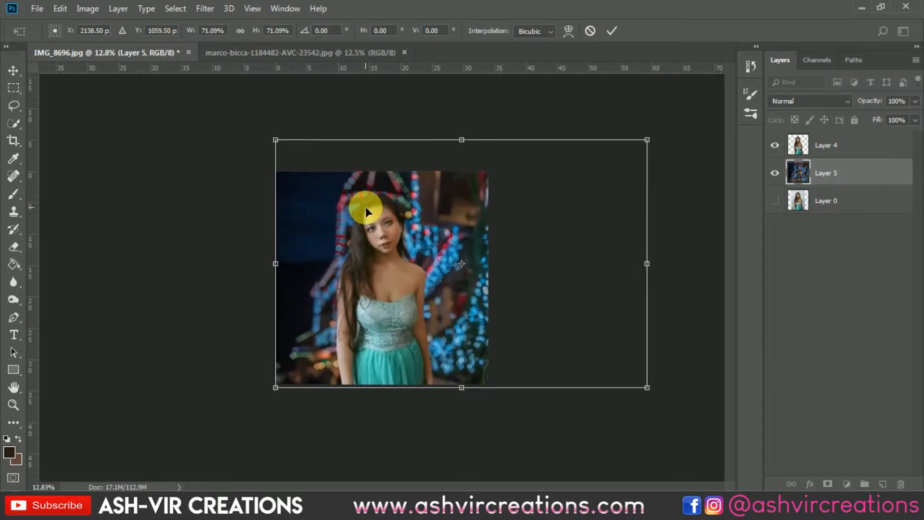
{"action": "scroll", "coordinate": [458, 223], "scroll_direction": "up", "scroll_amount": 3}
{"action": "mouse_move", "coordinate": [475, 228]}
{"action": "left_mouse_down"}
{"action": "mouse_move", "coordinate": [481, 216]}
{"action": "mouse_move", "coordinate": [474, 224]}
{"action": "mouse_move", "coordinate": [491, 223]}
{"action": "mouse_move", "coordinate": [476, 223]}
{"action": "left_mouse_up"}
{"action": "scroll", "coordinate": [476, 224], "scroll_direction": "up", "scroll_amount": 1}
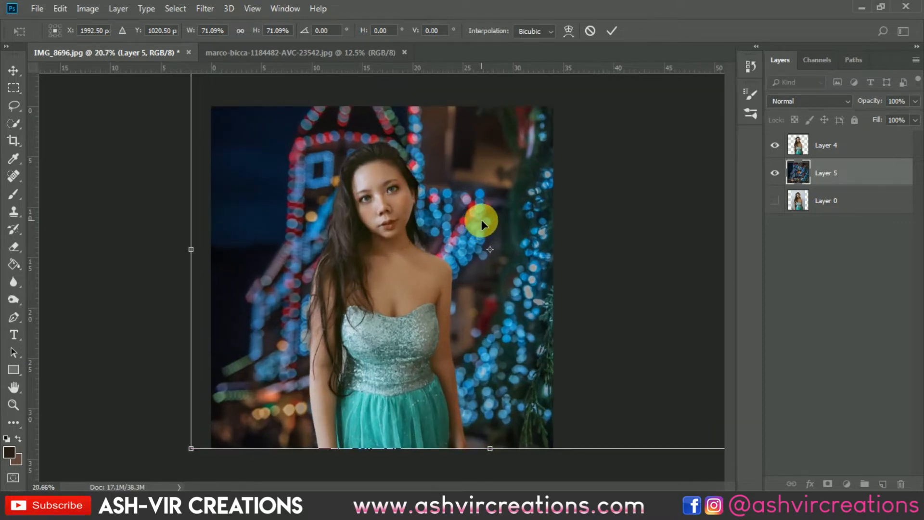
Step: Reduce the lights layer further to about 63% scale, keeping the canvas covered, and apply the transform
{"action": "scroll", "coordinate": [481, 222], "scroll_direction": "down", "scroll_amount": 3}
{"action": "left_click_drag", "start_coordinate": [592, 159], "coordinate": [576, 194]}
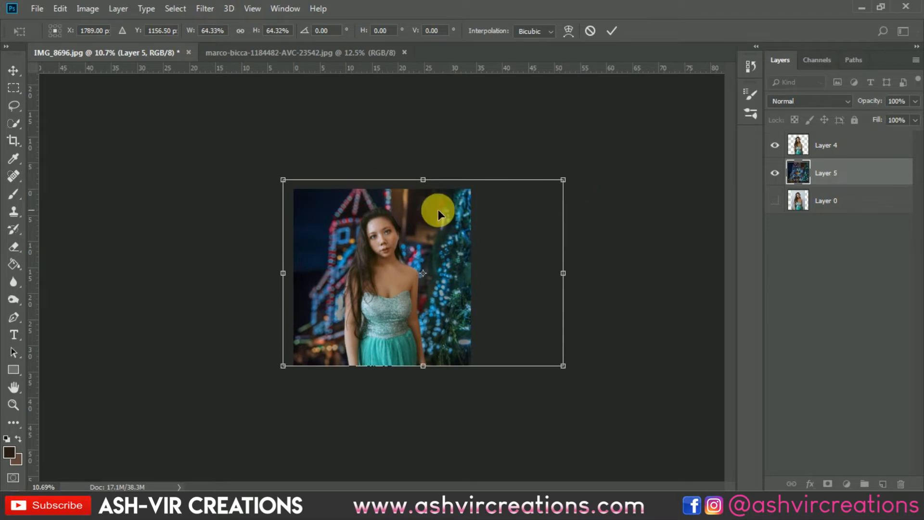
{"action": "scroll", "coordinate": [420, 215], "scroll_direction": "up", "scroll_amount": 3}
{"action": "scroll", "coordinate": [465, 215], "scroll_direction": "down", "scroll_amount": 2}
{"action": "left_click_drag", "start_coordinate": [622, 148], "coordinate": [616, 152]}
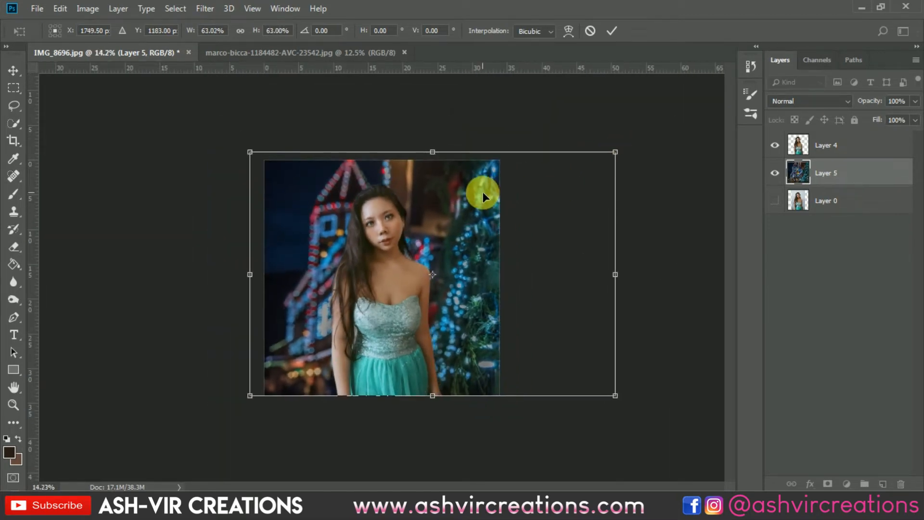
{"action": "double_click", "coordinate": [478, 191]}
Step: Shift the lights layer slightly to the right behind the woman
{"action": "scroll", "coordinate": [429, 206], "scroll_direction": "up", "scroll_amount": 1}
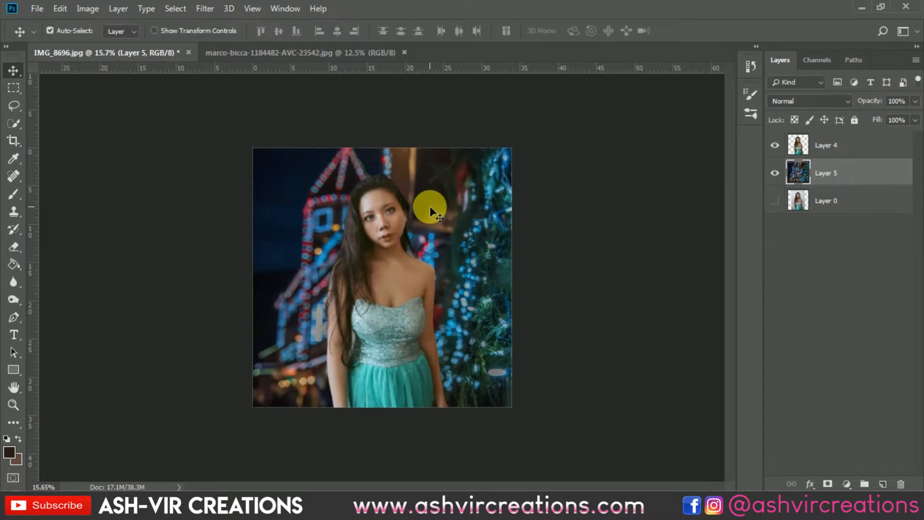
{"action": "scroll", "coordinate": [429, 206], "scroll_direction": "up", "scroll_amount": 3}
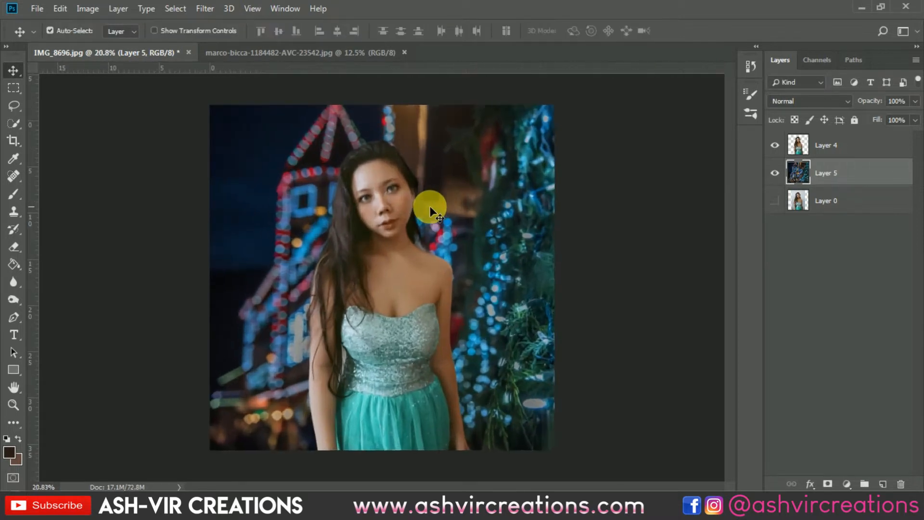
{"action": "left_click_drag", "start_coordinate": [470, 195], "coordinate": [483, 196]}
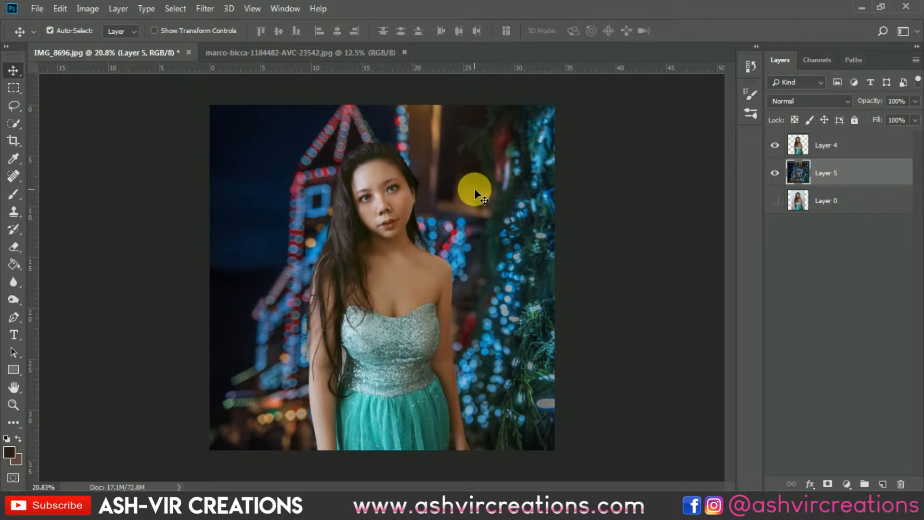
Step: Soften Layer 4's cutout edge along the bare shoulder and upper arm with the Blur tool, size 35, strength 82%
{"action": "left_click", "coordinate": [874, 147]}
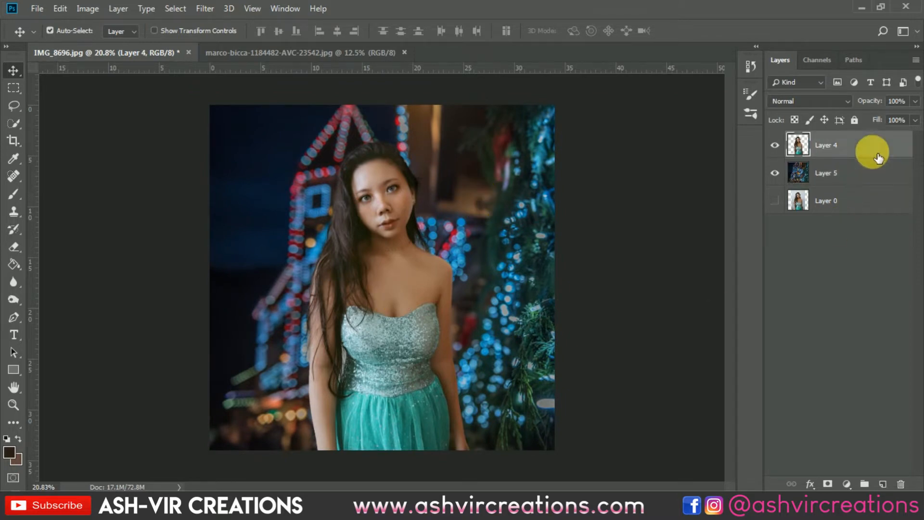
{"action": "scroll", "coordinate": [486, 262], "scroll_direction": "up", "scroll_amount": 10, "text": "alt"}
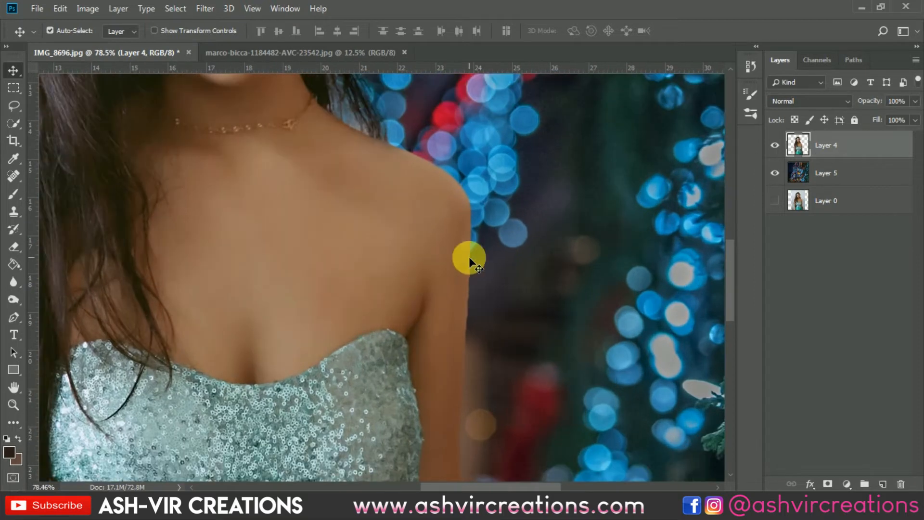
{"action": "left_click_drag", "start_coordinate": [498, 250], "coordinate": [392, 319]}
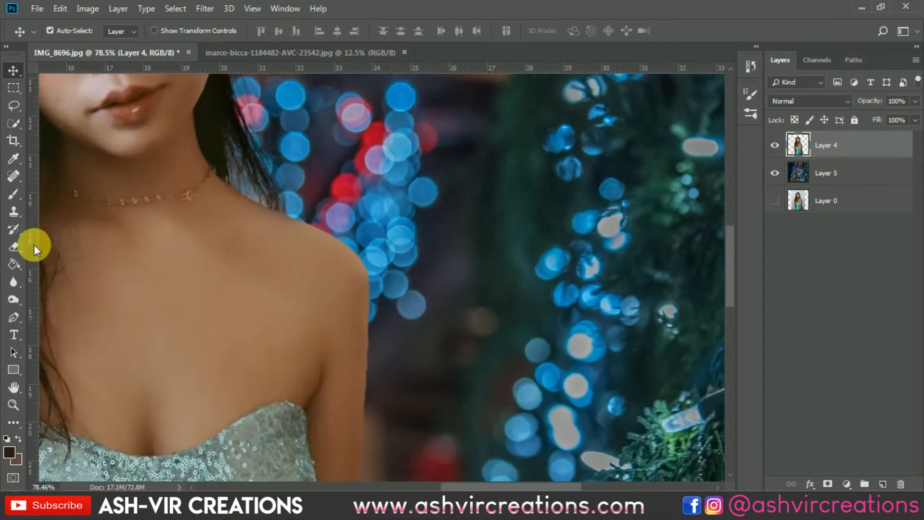
{"action": "left_click", "coordinate": [18, 282]}
{"action": "scroll", "coordinate": [289, 213], "scroll_direction": "up", "scroll_amount": 6}
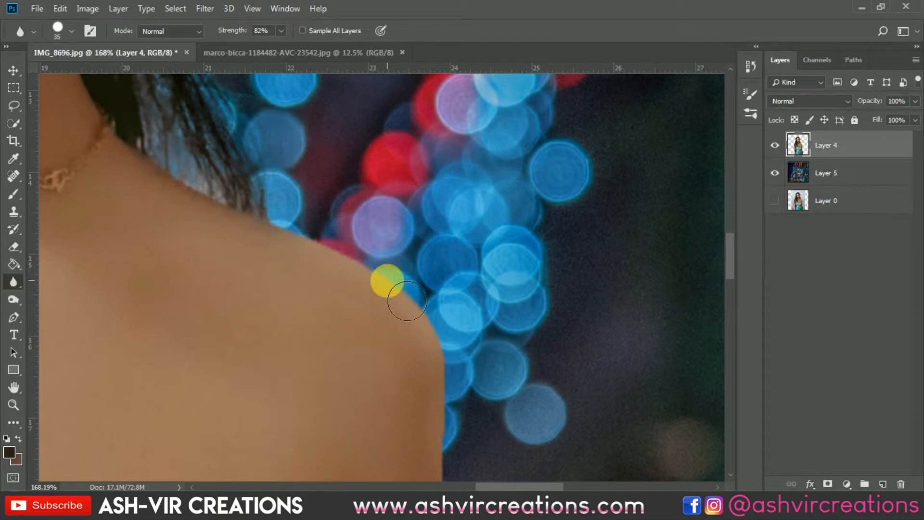
{"action": "right_click", "coordinate": [353, 246]}
{"action": "double_click", "coordinate": [495, 364]}
{"action": "mouse_move", "coordinate": [308, 220]}
{"action": "left_mouse_down"}
{"action": "mouse_move", "coordinate": [431, 295]}
{"action": "mouse_move", "coordinate": [466, 382]}
{"action": "mouse_move", "coordinate": [365, 173]}
{"action": "mouse_move", "coordinate": [316, 392]}
{"action": "left_mouse_up"}
{"action": "mouse_move", "coordinate": [359, 351]}
{"action": "left_mouse_down"}
{"action": "mouse_move", "coordinate": [388, 200]}
{"action": "mouse_move", "coordinate": [353, 159]}
{"action": "mouse_move", "coordinate": [367, 243]}
{"action": "mouse_move", "coordinate": [347, 420]}
{"action": "left_mouse_up"}
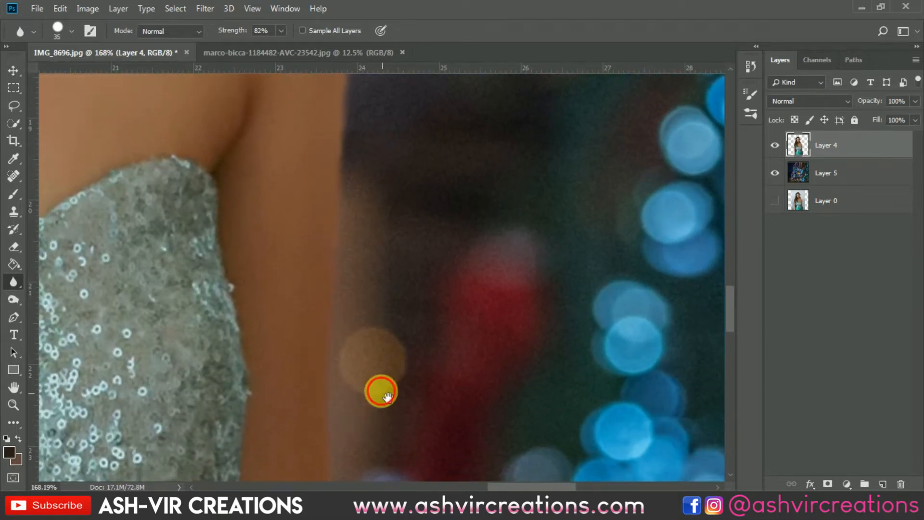
Step: Soften Layer 4's cutout edge down the arm beside the dress and along the opposite arm with the Blur tool, size 35
{"action": "left_click_drag", "start_coordinate": [380, 391], "coordinate": [290, 137]}
{"action": "left_click_drag", "start_coordinate": [242, 181], "coordinate": [274, 352]}
{"action": "left_click_drag", "start_coordinate": [300, 292], "coordinate": [295, 169]}
{"action": "mouse_move", "coordinate": [289, 246]}
{"action": "left_mouse_down"}
{"action": "mouse_move", "coordinate": [319, 361]}
{"action": "mouse_move", "coordinate": [320, 443]}
{"action": "left_mouse_up"}
{"action": "mouse_move", "coordinate": [368, 361]}
{"action": "left_mouse_down"}
{"action": "mouse_move", "coordinate": [359, 205]}
{"action": "mouse_move", "coordinate": [395, 310]}
{"action": "mouse_move", "coordinate": [335, 314]}
{"action": "mouse_move", "coordinate": [330, 328]}
{"action": "mouse_move", "coordinate": [353, 459]}
{"action": "mouse_move", "coordinate": [336, 347]}
{"action": "mouse_move", "coordinate": [348, 447]}
{"action": "mouse_move", "coordinate": [375, 427]}
{"action": "mouse_move", "coordinate": [353, 225]}
{"action": "mouse_move", "coordinate": [328, 258]}
{"action": "mouse_move", "coordinate": [328, 289]}
{"action": "mouse_move", "coordinate": [359, 441]}
{"action": "mouse_move", "coordinate": [388, 411]}
{"action": "mouse_move", "coordinate": [381, 237]}
{"action": "mouse_move", "coordinate": [523, 290]}
{"action": "mouse_move", "coordinate": [506, 263]}
{"action": "mouse_move", "coordinate": [188, 233]}
{"action": "mouse_move", "coordinate": [561, 268]}
{"action": "left_mouse_up"}
{"action": "mouse_move", "coordinate": [189, 176]}
{"action": "left_mouse_down"}
{"action": "mouse_move", "coordinate": [190, 212]}
{"action": "mouse_move", "coordinate": [257, 430]}
{"action": "mouse_move", "coordinate": [260, 468]}
{"action": "left_mouse_up"}
{"action": "mouse_move", "coordinate": [290, 428]}
{"action": "left_mouse_down"}
{"action": "mouse_move", "coordinate": [297, 293]}
{"action": "mouse_move", "coordinate": [273, 353]}
{"action": "mouse_move", "coordinate": [308, 241]}
{"action": "mouse_move", "coordinate": [364, 485]}
{"action": "mouse_move", "coordinate": [343, 310]}
{"action": "mouse_move", "coordinate": [356, 402]}
{"action": "mouse_move", "coordinate": [335, 376]}
{"action": "mouse_move", "coordinate": [286, 407]}
{"action": "mouse_move", "coordinate": [291, 440]}
{"action": "mouse_move", "coordinate": [285, 389]}
{"action": "mouse_move", "coordinate": [361, 364]}
{"action": "mouse_move", "coordinate": [356, 493]}
{"action": "mouse_move", "coordinate": [365, 296]}
{"action": "mouse_move", "coordinate": [375, 420]}
{"action": "mouse_move", "coordinate": [346, 334]}
{"action": "mouse_move", "coordinate": [351, 311]}
{"action": "mouse_move", "coordinate": [339, 363]}
{"action": "mouse_move", "coordinate": [368, 268]}
{"action": "mouse_move", "coordinate": [368, 413]}
{"action": "mouse_move", "coordinate": [372, 336]}
{"action": "mouse_move", "coordinate": [349, 328]}
{"action": "mouse_move", "coordinate": [379, 405]}
{"action": "mouse_move", "coordinate": [369, 466]}
{"action": "left_mouse_up"}
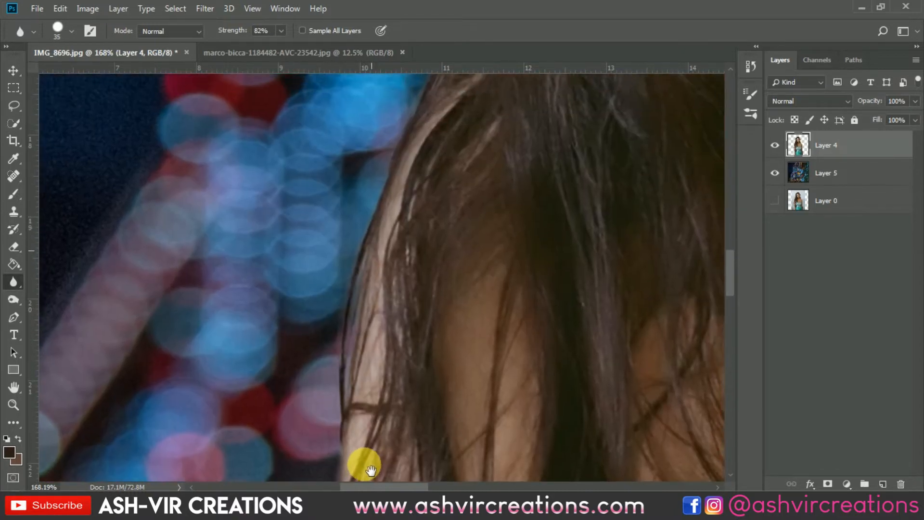
Step: Blur Layer 4's cutout edge up the long hair side, from beside the arm to the top of the head
{"action": "left_click_drag", "start_coordinate": [409, 241], "coordinate": [284, 440]}
{"action": "left_click_drag", "start_coordinate": [415, 166], "coordinate": [312, 435]}
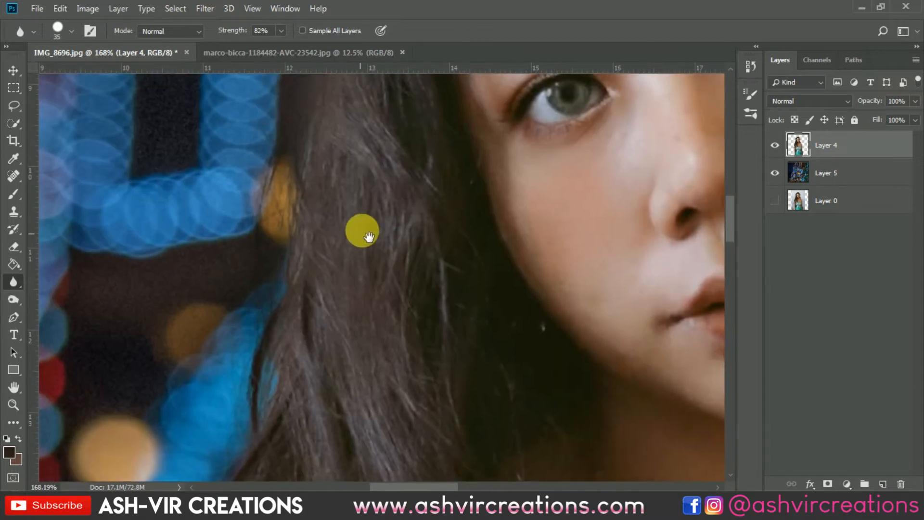
{"action": "left_click_drag", "start_coordinate": [346, 252], "coordinate": [321, 509]}
{"action": "left_click_drag", "start_coordinate": [515, 207], "coordinate": [303, 430]}
{"action": "mouse_move", "coordinate": [137, 301]}
{"action": "left_mouse_down"}
{"action": "mouse_move", "coordinate": [221, 149]}
{"action": "mouse_move", "coordinate": [84, 395]}
{"action": "mouse_move", "coordinate": [186, 174]}
{"action": "mouse_move", "coordinate": [422, 78]}
{"action": "left_mouse_up"}
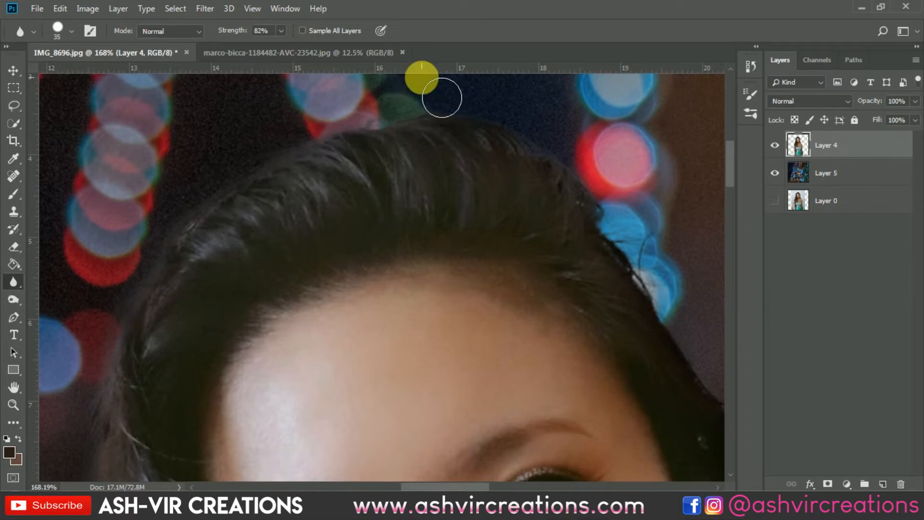
Step: Blur the remaining cutout edge over the crown, past the ear and hair ends, and along the bare shoulder
{"action": "mouse_move", "coordinate": [542, 239]}
{"action": "left_mouse_down"}
{"action": "mouse_move", "coordinate": [427, 215]}
{"action": "mouse_move", "coordinate": [310, 145]}
{"action": "left_mouse_up"}
{"action": "left_click_drag", "start_coordinate": [385, 129], "coordinate": [447, 193]}
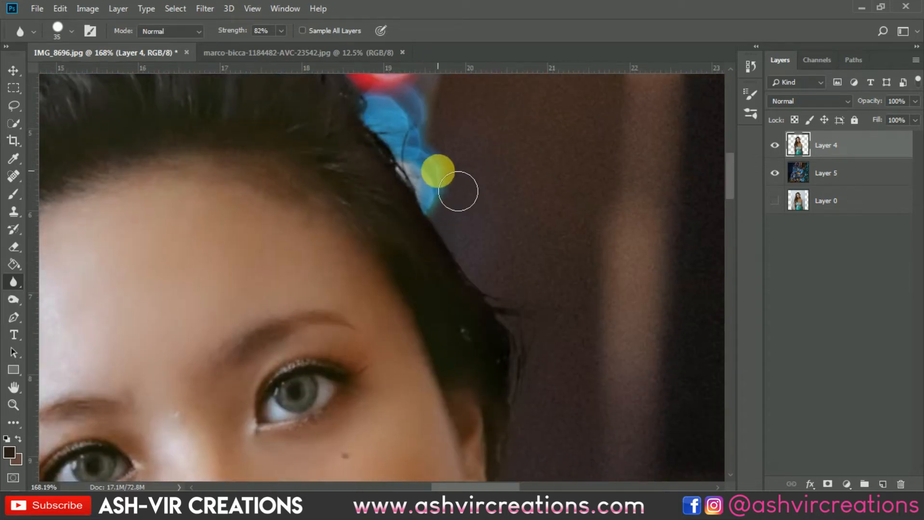
{"action": "left_click_drag", "start_coordinate": [572, 343], "coordinate": [435, 138]}
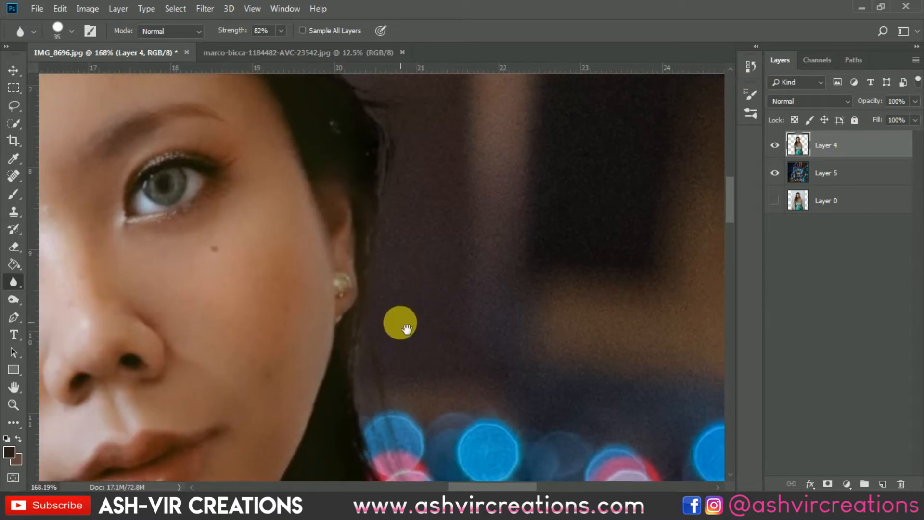
{"action": "left_click_drag", "start_coordinate": [405, 341], "coordinate": [463, 135]}
{"action": "left_click_drag", "start_coordinate": [572, 317], "coordinate": [450, 97]}
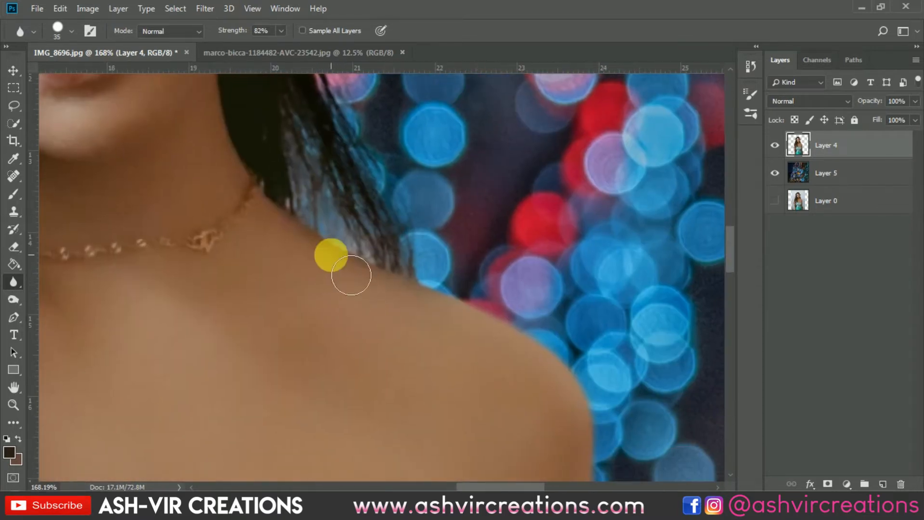
{"action": "mouse_move", "coordinate": [368, 278]}
{"action": "left_mouse_down"}
{"action": "mouse_move", "coordinate": [399, 288]}
{"action": "mouse_move", "coordinate": [342, 268]}
{"action": "mouse_move", "coordinate": [309, 240]}
{"action": "mouse_move", "coordinate": [339, 261]}
{"action": "mouse_move", "coordinate": [510, 322]}
{"action": "mouse_move", "coordinate": [452, 307]}
{"action": "left_mouse_up"}
{"action": "scroll", "coordinate": [465, 311], "scroll_direction": "down", "scroll_amount": 6}
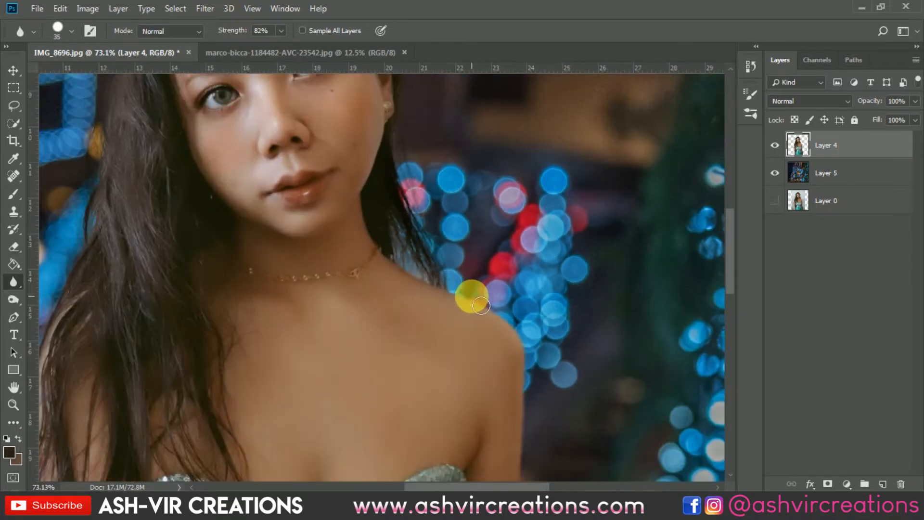
{"action": "scroll", "coordinate": [360, 236], "scroll_direction": "down", "scroll_amount": 4}
{"action": "key", "text": "v"}
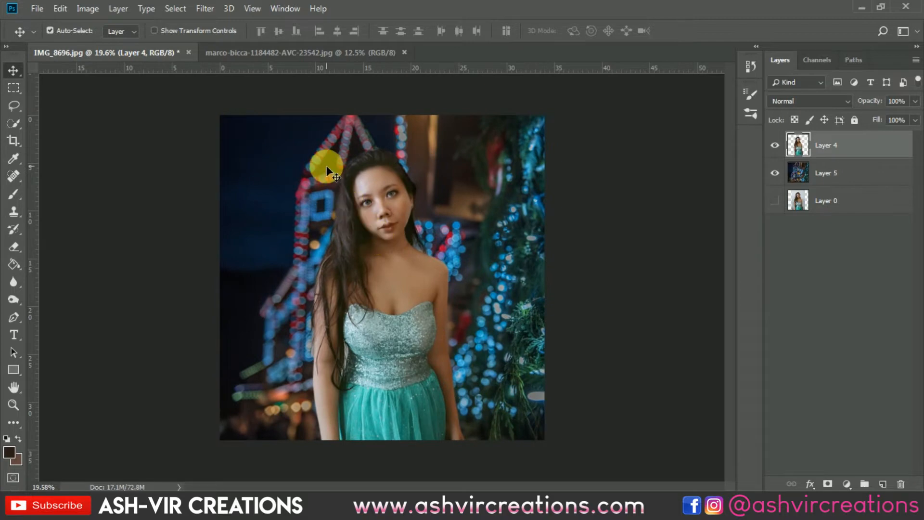
Step: Open the neon-lights JPG numbered 1162040-AVC-23542 from the Desktop and copy it into the portrait document as a new layer
{"action": "scroll", "coordinate": [328, 179], "scroll_direction": "up", "scroll_amount": 1}
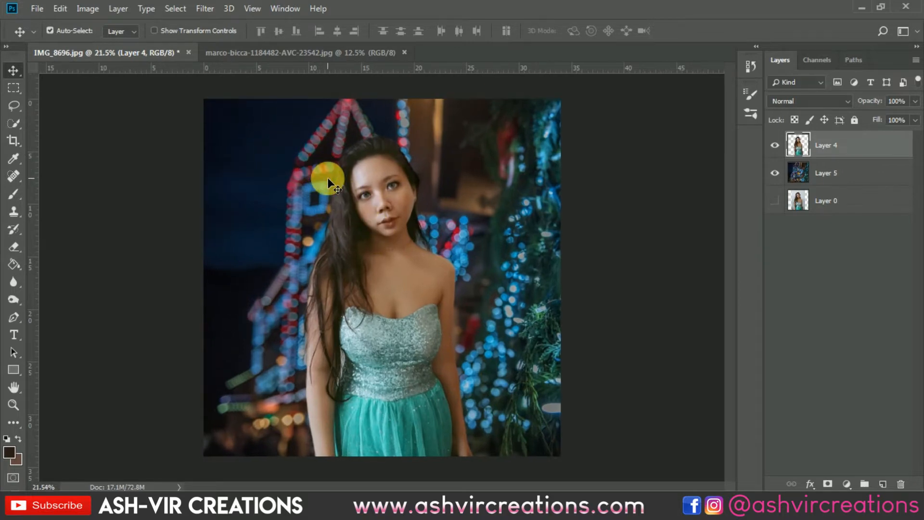
{"action": "left_click", "coordinate": [35, 10]}
{"action": "left_click", "coordinate": [46, 31]}
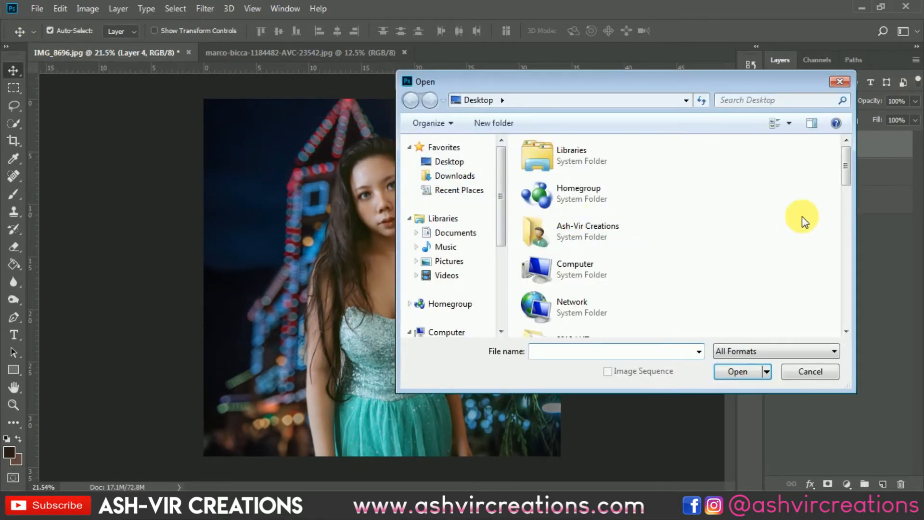
{"action": "scroll", "coordinate": [802, 216], "scroll_direction": "down", "scroll_amount": 6}
{"action": "scroll", "coordinate": [702, 196], "scroll_direction": "up", "scroll_amount": 1}
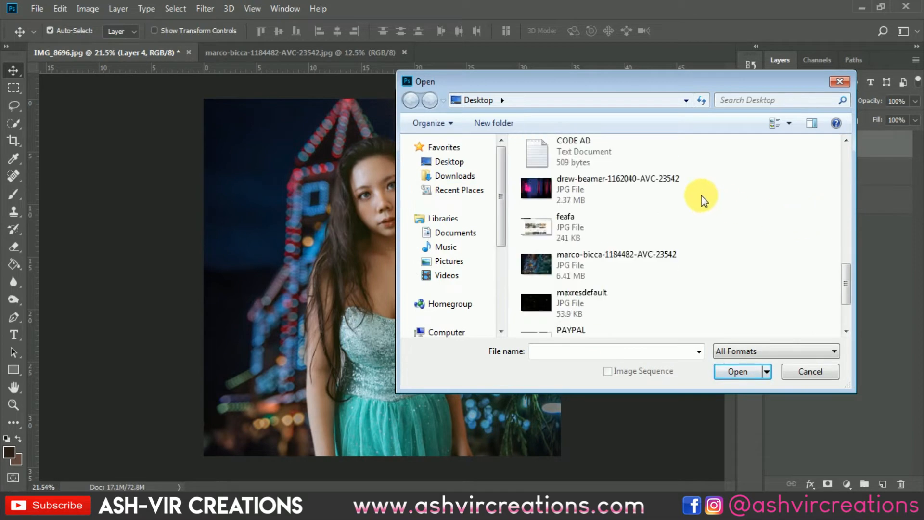
{"action": "double_click", "coordinate": [586, 190]}
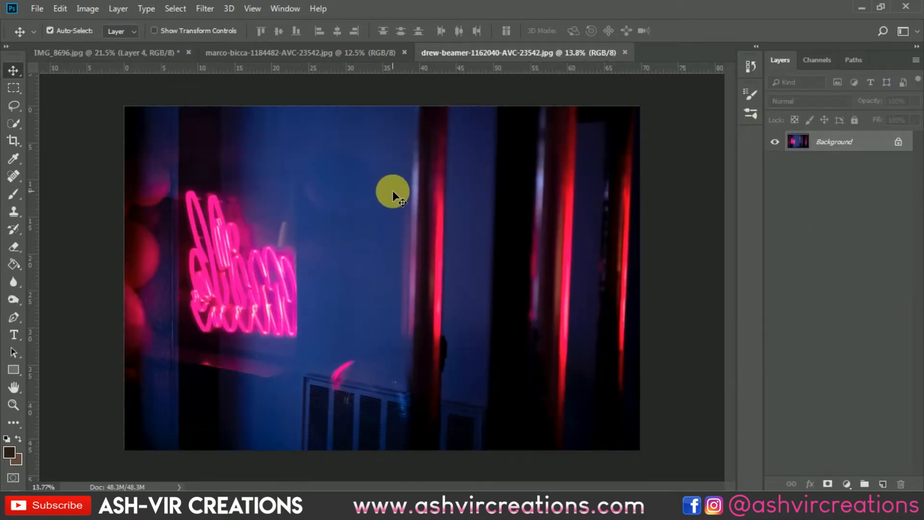
{"action": "scroll", "coordinate": [392, 190], "scroll_direction": "down", "scroll_amount": 2}
{"action": "mouse_move", "coordinate": [140, 74]}
{"action": "left_mouse_down"}
{"action": "mouse_move", "coordinate": [143, 55]}
{"action": "mouse_move", "coordinate": [328, 225]}
{"action": "left_mouse_up"}
Step: Free Transform the neon layer to about 62% scale and -55.4° rotation over the canvas's lower-left corner, and apply it
{"action": "key", "text": "ctrl+t"}
{"action": "key", "text": "ctrl+0"}
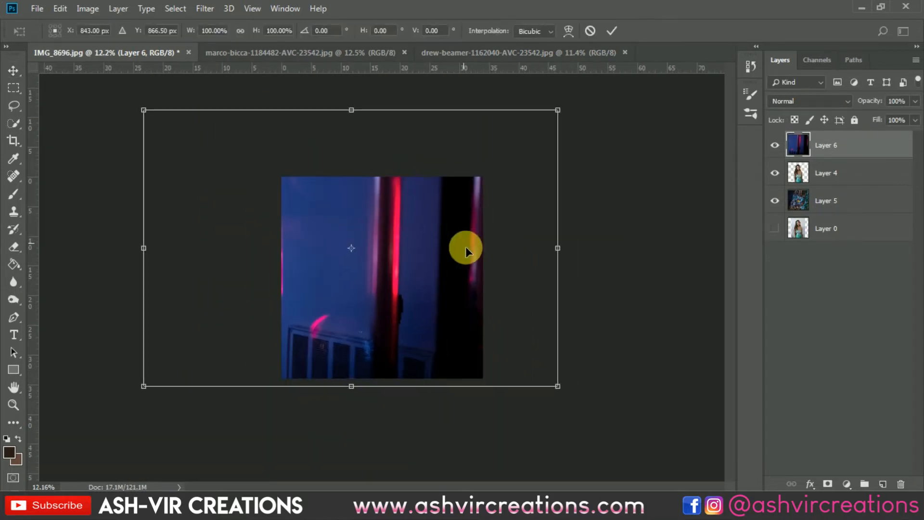
{"action": "left_click_drag", "start_coordinate": [555, 386], "coordinate": [313, 334]}
{"action": "left_click_drag", "start_coordinate": [419, 353], "coordinate": [436, 338]}
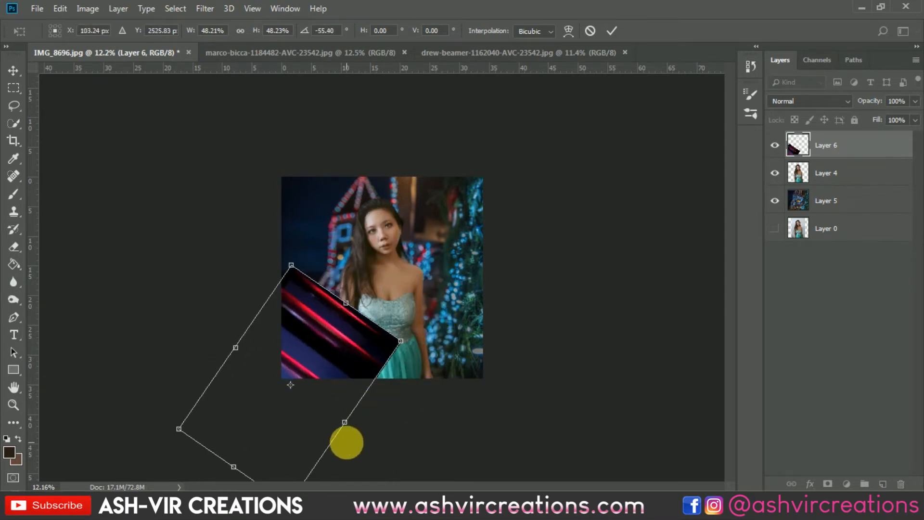
{"action": "key", "text": "ctrl+minus"}
{"action": "left_click_drag", "start_coordinate": [324, 419], "coordinate": [337, 427]}
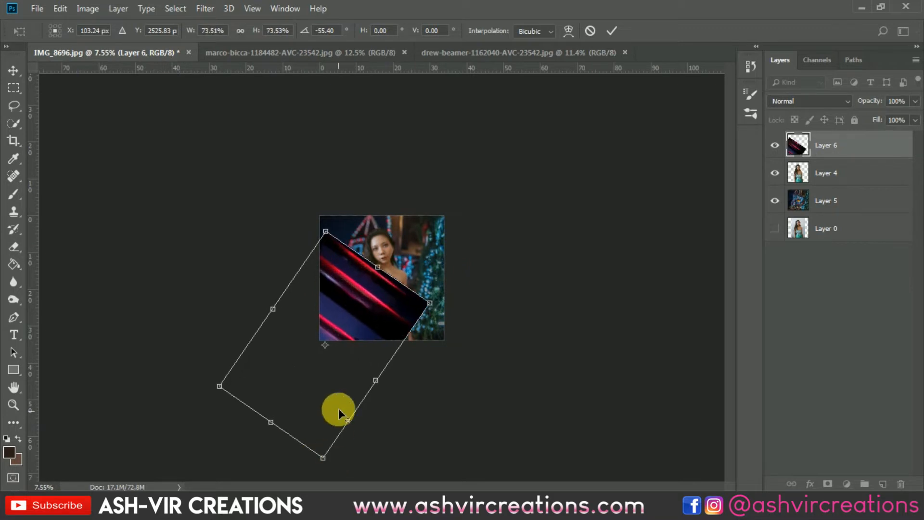
{"action": "left_click_drag", "start_coordinate": [332, 454], "coordinate": [334, 447]}
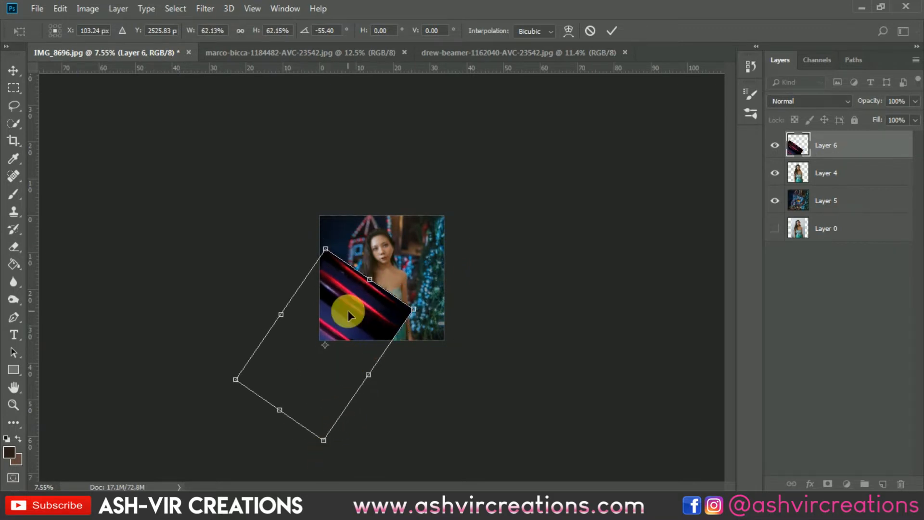
{"action": "key", "text": "Return"}
{"action": "key", "text": "ctrl+0"}
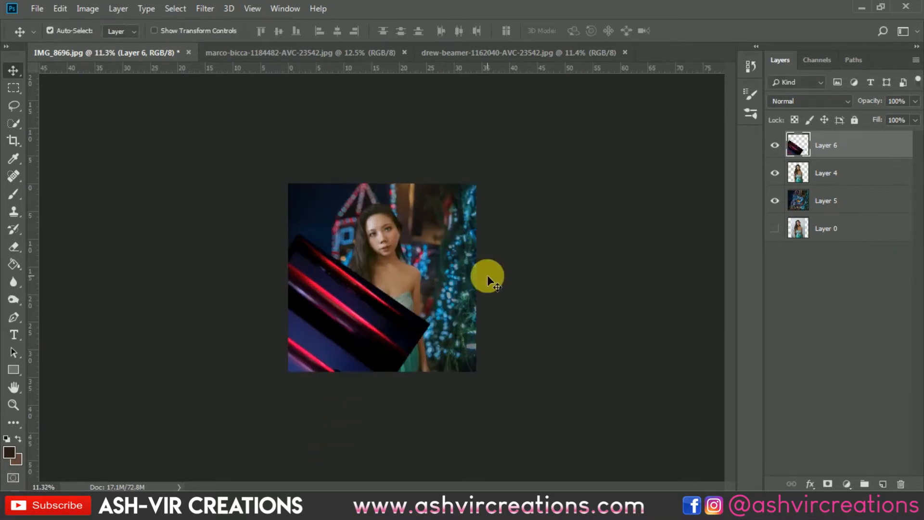
Step: Set the neon layer's blend mode to Screen and position its red streaks diagonally across the image's lower-left area
{"action": "left_click", "coordinate": [799, 103]}
{"action": "left_click", "coordinate": [784, 214]}
{"action": "left_click_drag", "start_coordinate": [368, 320], "coordinate": [356, 363]}
{"action": "key", "text": "ctrl+plus"}
{"action": "scroll", "coordinate": [415, 346], "scroll_direction": "up", "scroll_amount": 1}
{"action": "mouse_move", "coordinate": [295, 400]}
{"action": "left_mouse_down"}
{"action": "mouse_move", "coordinate": [312, 404]}
{"action": "mouse_move", "coordinate": [274, 467]}
{"action": "mouse_move", "coordinate": [287, 389]}
{"action": "mouse_move", "coordinate": [337, 443]}
{"action": "mouse_move", "coordinate": [407, 406]}
{"action": "mouse_move", "coordinate": [221, 412]}
{"action": "mouse_move", "coordinate": [221, 423]}
{"action": "mouse_move", "coordinate": [330, 386]}
{"action": "mouse_move", "coordinate": [295, 378]}
{"action": "mouse_move", "coordinate": [274, 399]}
{"action": "mouse_move", "coordinate": [280, 407]}
{"action": "mouse_move", "coordinate": [292, 373]}
{"action": "mouse_move", "coordinate": [296, 414]}
{"action": "mouse_move", "coordinate": [296, 383]}
{"action": "left_mouse_up"}
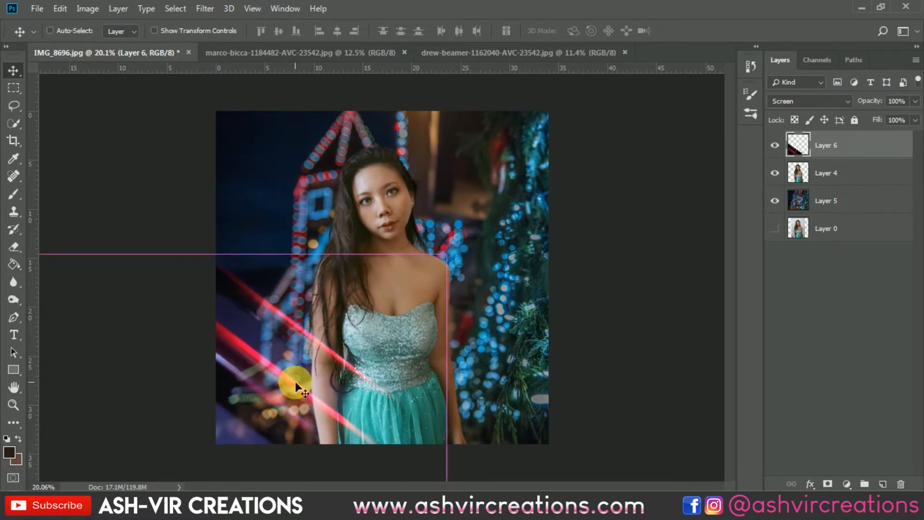
Step: Merge Layer 6, Layer 4 and Layer 5 into a single layer, leaving out the hidden Layer 0
{"action": "key", "text": "ctrl+minus"}
{"action": "key", "text": "ctrl+plus"}
{"action": "key", "text": "ctrl+minus"}
{"action": "key", "text": "ctrl+plus"}
{"action": "key", "text": "ctrl+minus"}
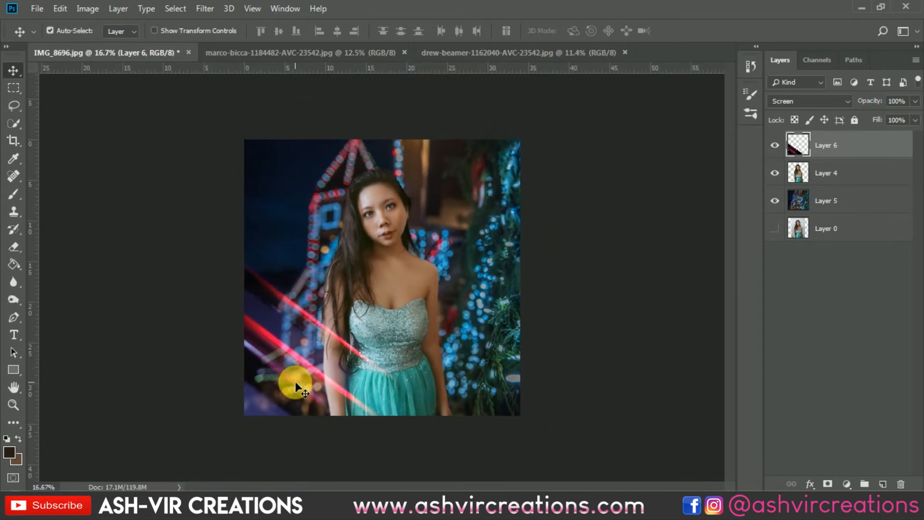
{"action": "left_click", "coordinate": [846, 198], "text": "shift"}
{"action": "right_click", "coordinate": [845, 198]}
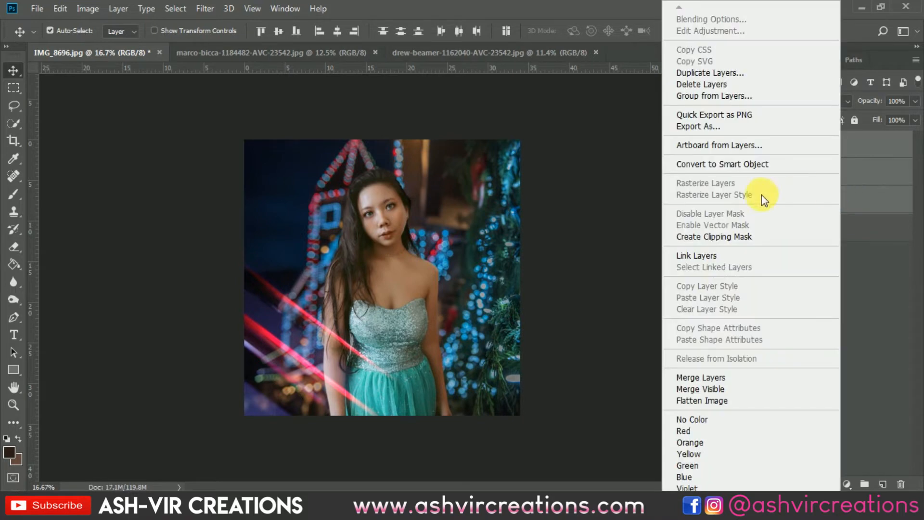
{"action": "left_click", "coordinate": [724, 375]}
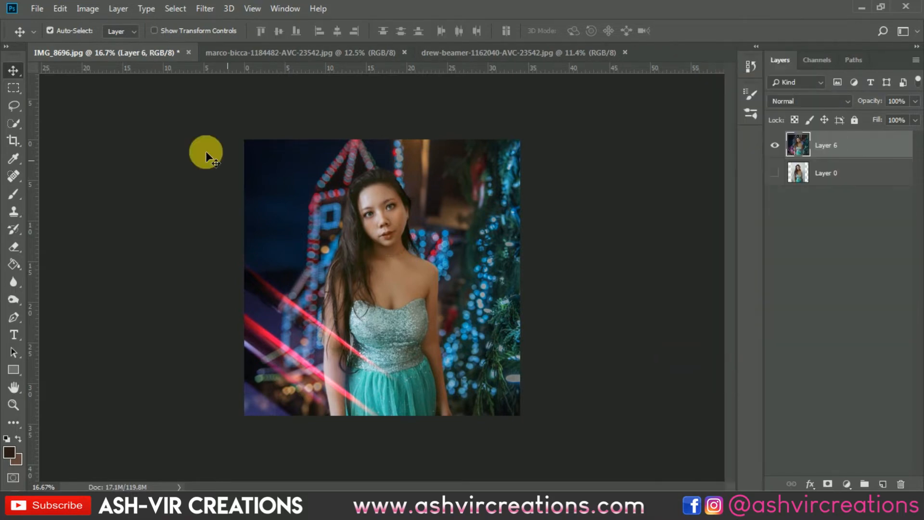
Step: Crop to the existing 1:1 square canvas with Delete Cropped Pixels on to discard the layer's overhanging parts
{"action": "left_click", "coordinate": [21, 140]}
{"action": "left_click", "coordinate": [21, 140]}
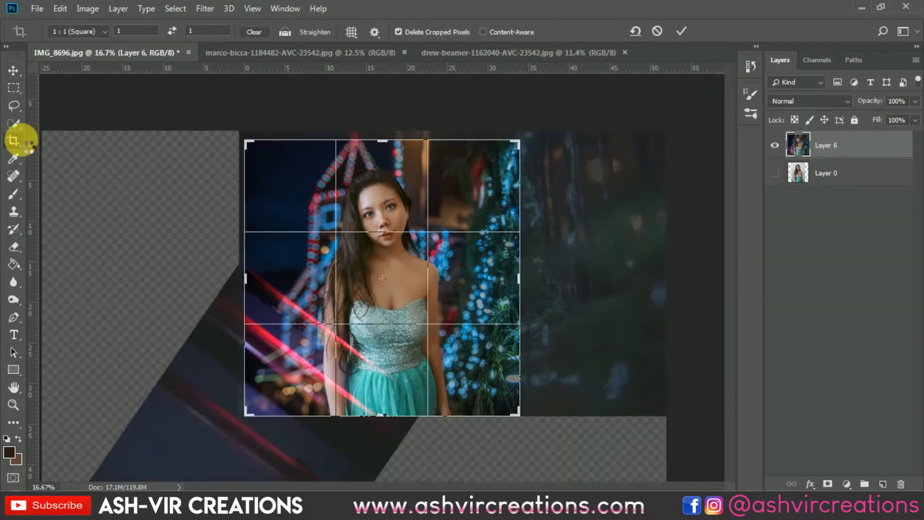
{"action": "key", "text": "Return"}
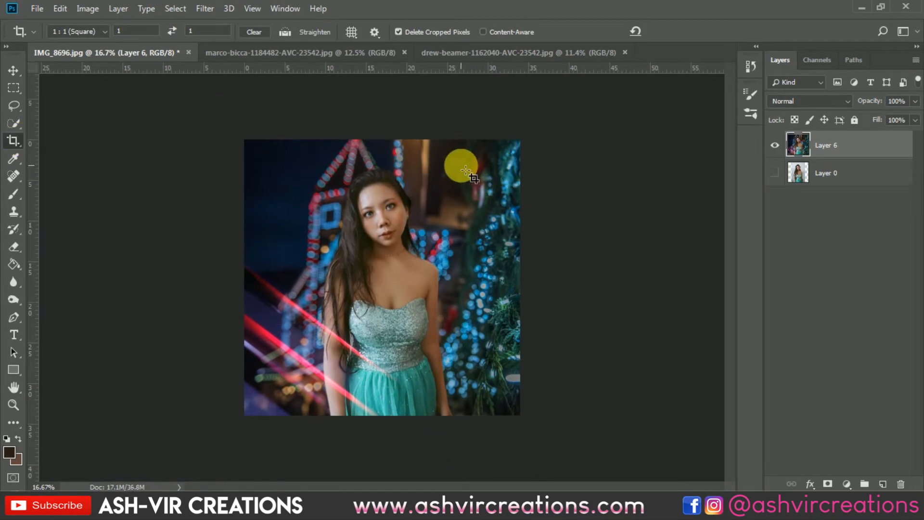
{"action": "key", "text": "v"}
Step: Open the Camera Raw Filter on the merged layer and bring up its AVC presets
{"action": "left_click", "coordinate": [204, 8]}
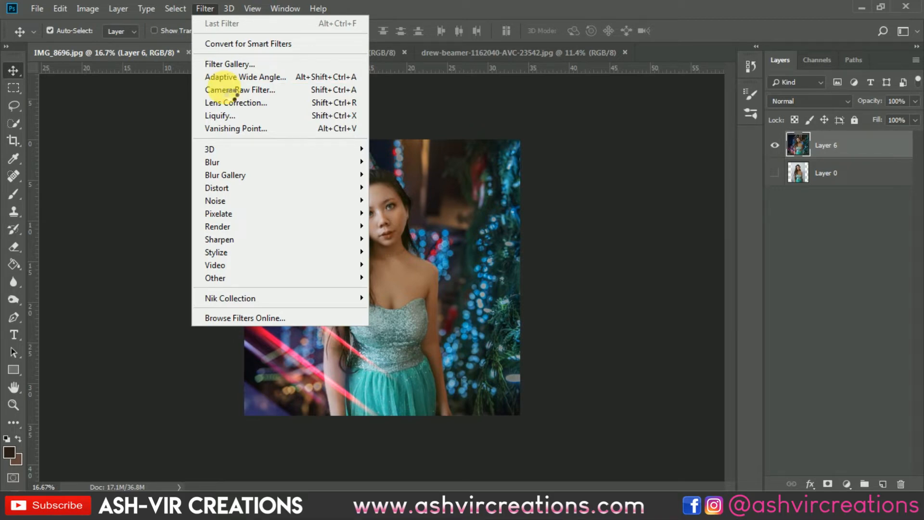
{"action": "left_click", "coordinate": [232, 92]}
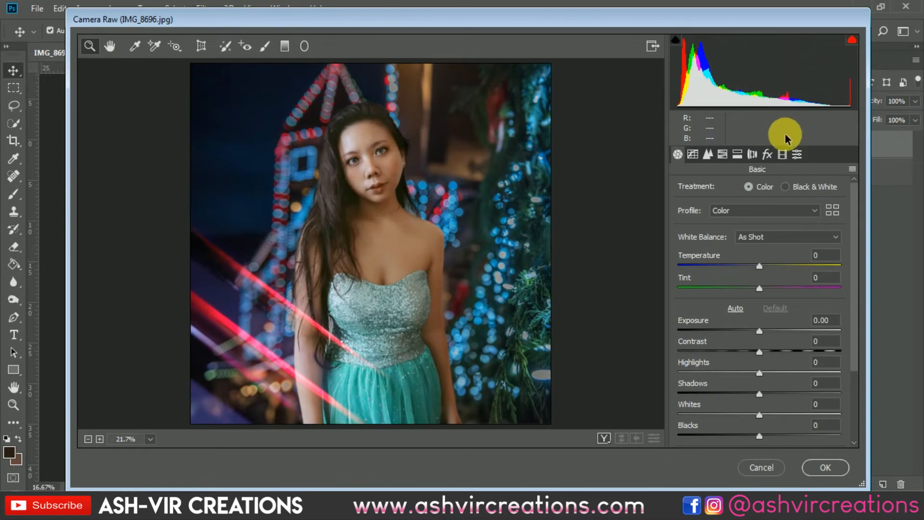
{"action": "left_click", "coordinate": [798, 154]}
{"action": "scroll", "coordinate": [852, 202], "scroll_direction": "down", "scroll_amount": 5}
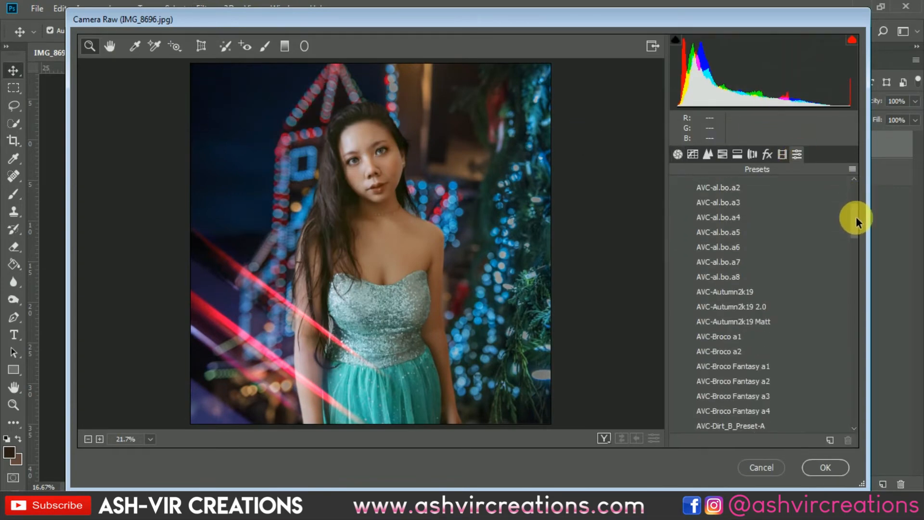
Step: Compare the AVC-al.bo.a3, a4, a5 and a6 presets on the image
{"action": "left_click", "coordinate": [722, 250]}
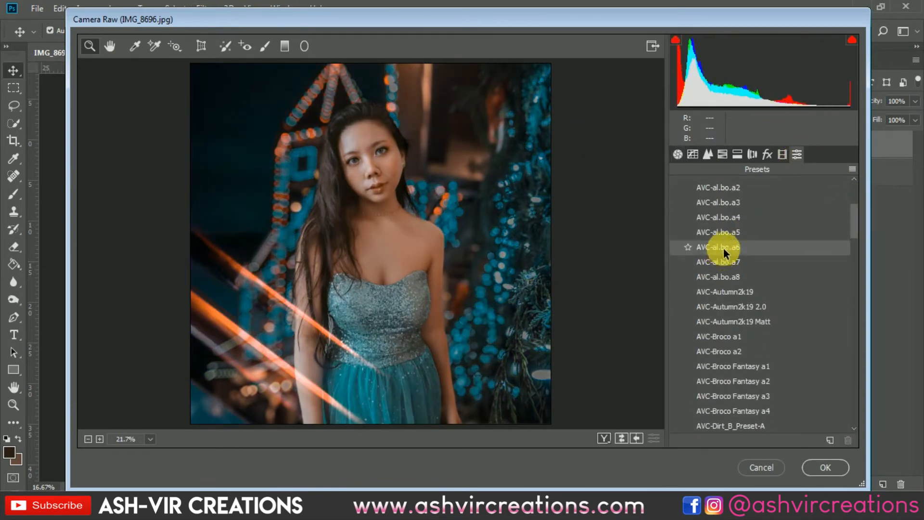
{"action": "left_click", "coordinate": [732, 236]}
{"action": "left_click", "coordinate": [734, 219]}
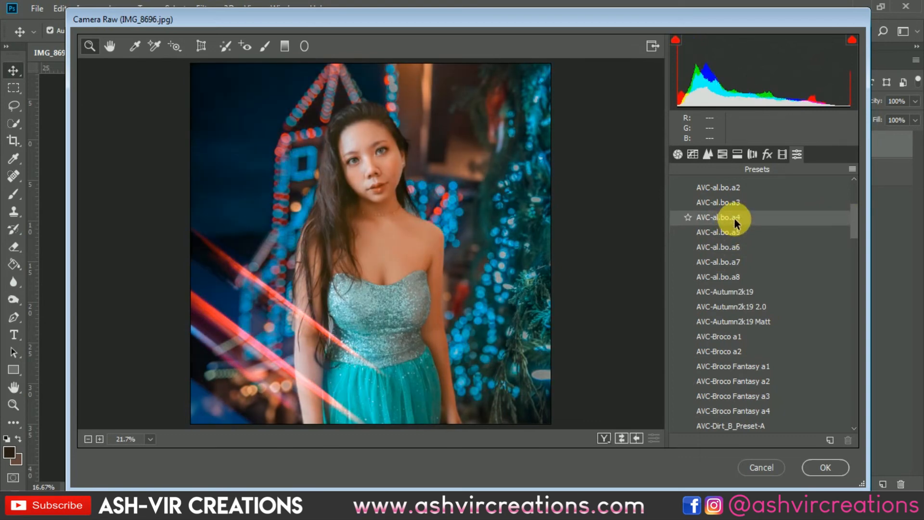
{"action": "left_click", "coordinate": [736, 208]}
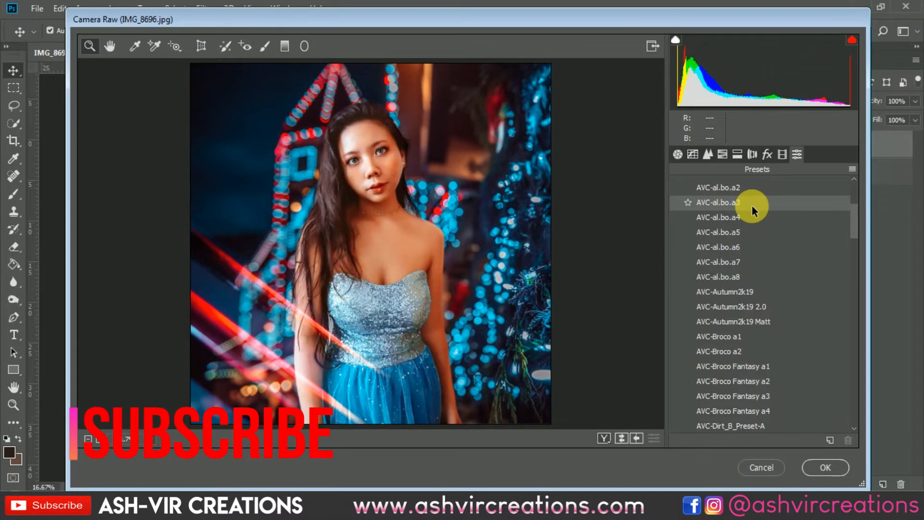
{"action": "left_click", "coordinate": [749, 221]}
{"action": "left_click", "coordinate": [747, 233]}
{"action": "left_click", "coordinate": [740, 247]}
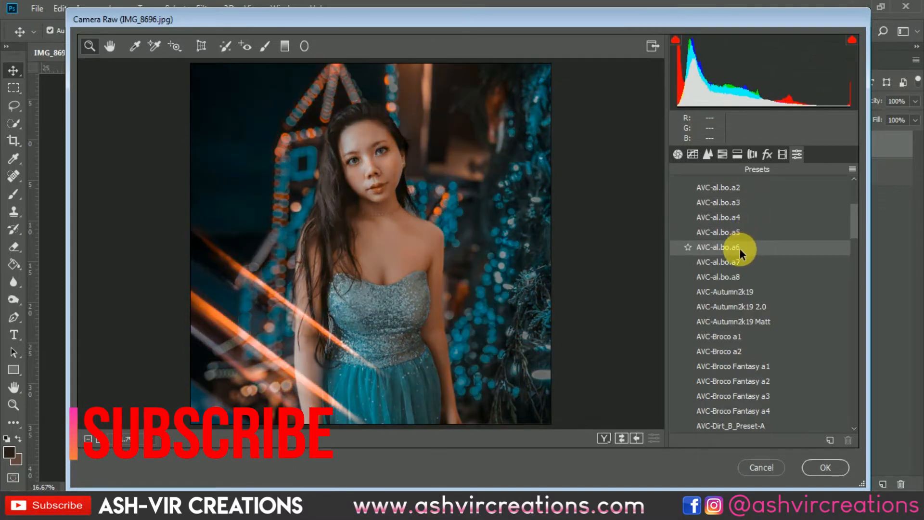
{"action": "left_click", "coordinate": [742, 233]}
{"action": "left_click", "coordinate": [745, 219]}
{"action": "left_click", "coordinate": [745, 232]}
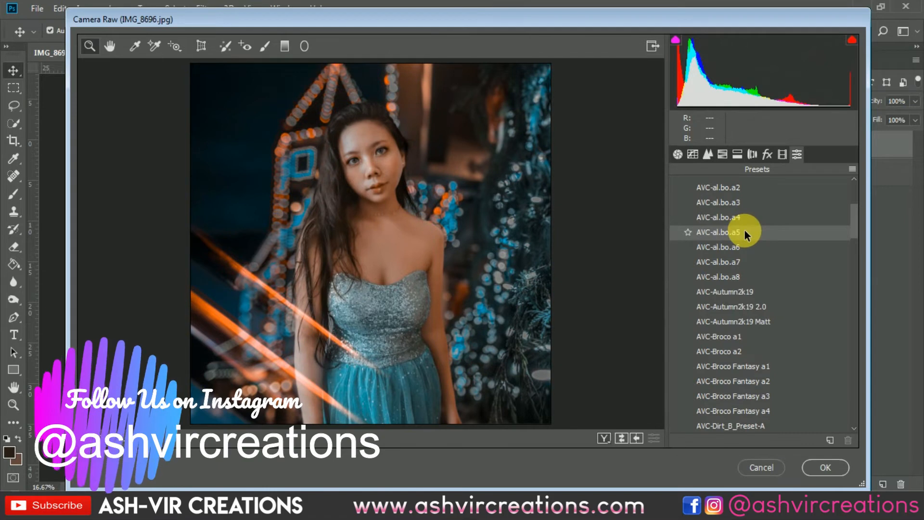
{"action": "left_click", "coordinate": [745, 218]}
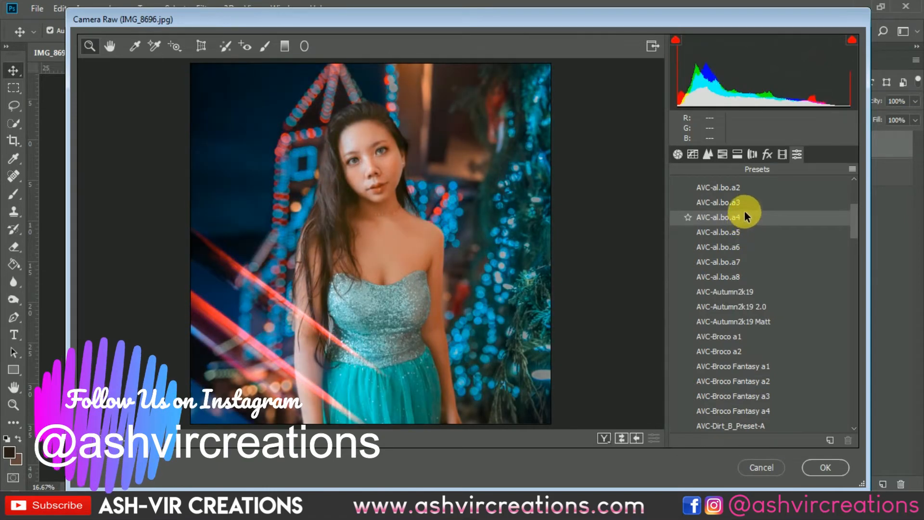
Step: Apply the AVC-al.bo.a3 preset and browse further down to the AVC-Dirt_B presets
{"action": "left_click", "coordinate": [744, 208]}
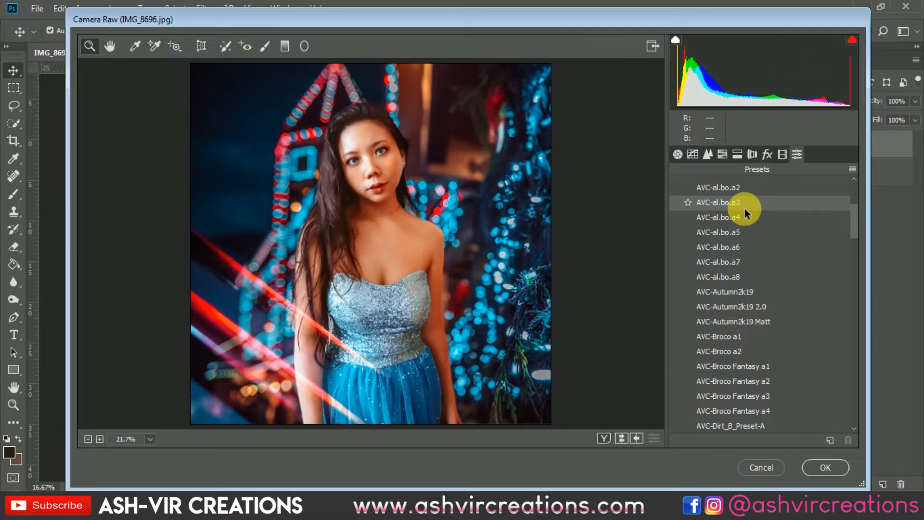
{"action": "left_click", "coordinate": [744, 208]}
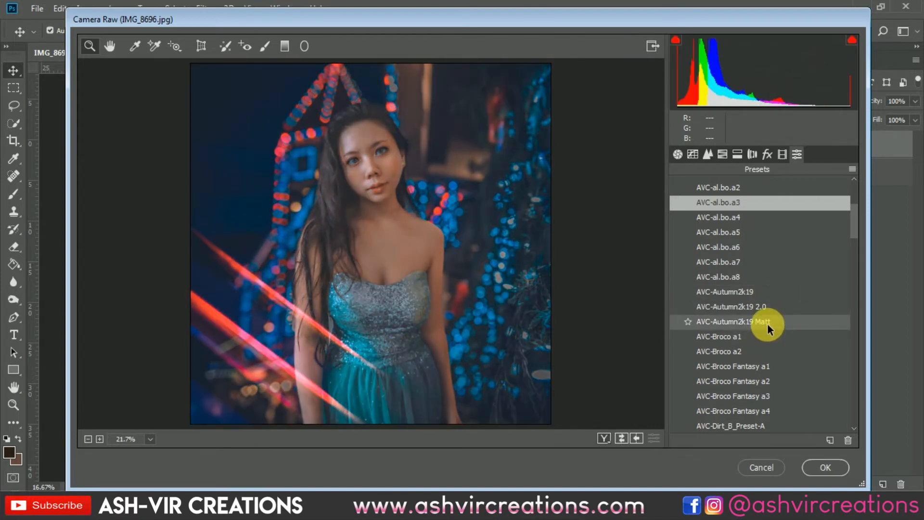
{"action": "left_click_drag", "start_coordinate": [851, 229], "coordinate": [857, 242]}
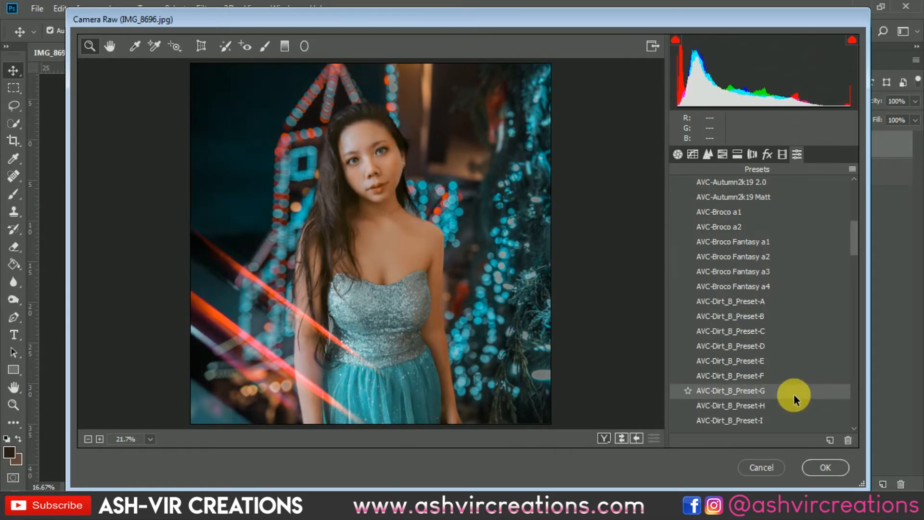
Step: Apply the AVC-Dirt_B_Preset-G preset and compare it with the AVC-Fantom and AVC-Moody presets further down
{"action": "left_click", "coordinate": [793, 394]}
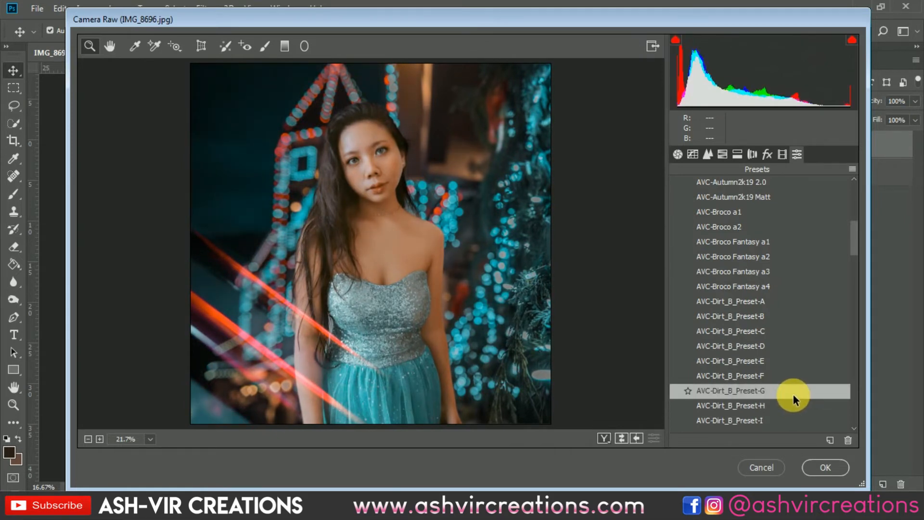
{"action": "scroll", "coordinate": [799, 386], "scroll_direction": "down", "scroll_amount": 3}
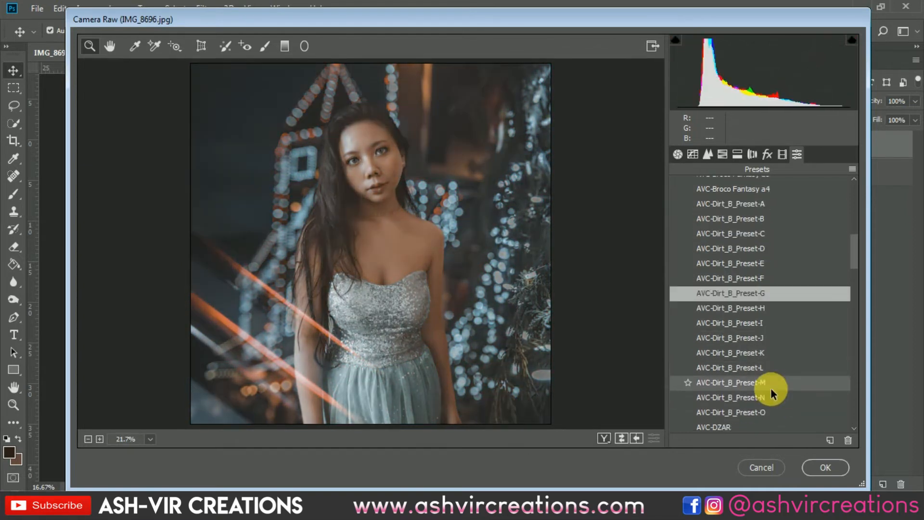
{"action": "scroll", "coordinate": [771, 418], "scroll_direction": "down", "scroll_amount": 1}
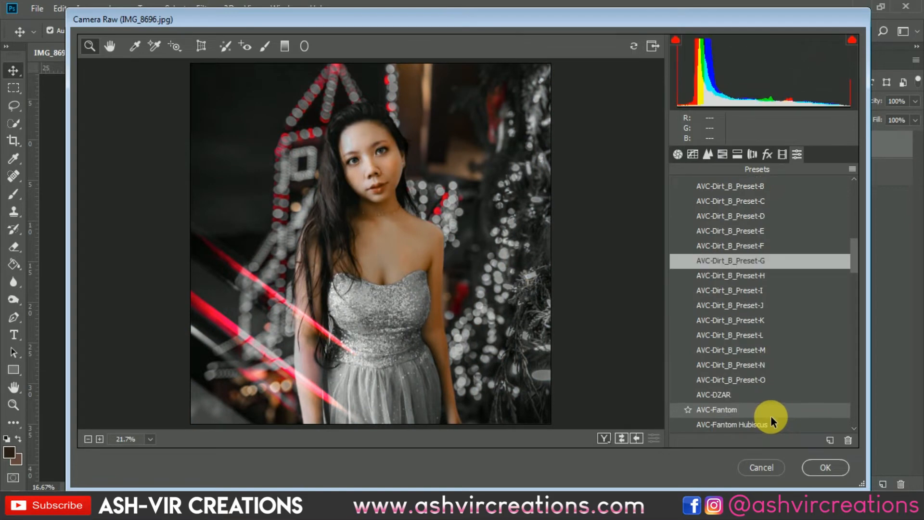
{"action": "scroll", "coordinate": [770, 404], "scroll_direction": "down", "scroll_amount": 2}
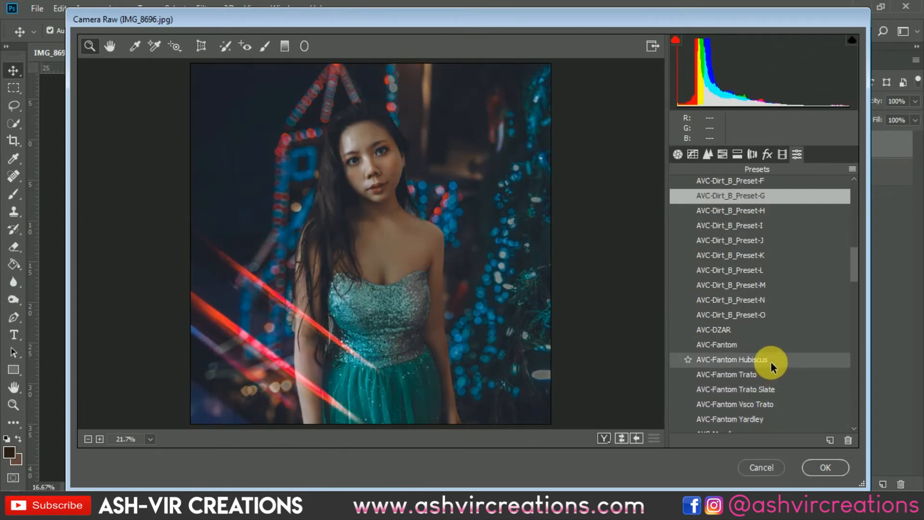
{"action": "scroll", "coordinate": [771, 361], "scroll_direction": "down", "scroll_amount": 1}
{"action": "scroll", "coordinate": [770, 361], "scroll_direction": "down", "scroll_amount": 1}
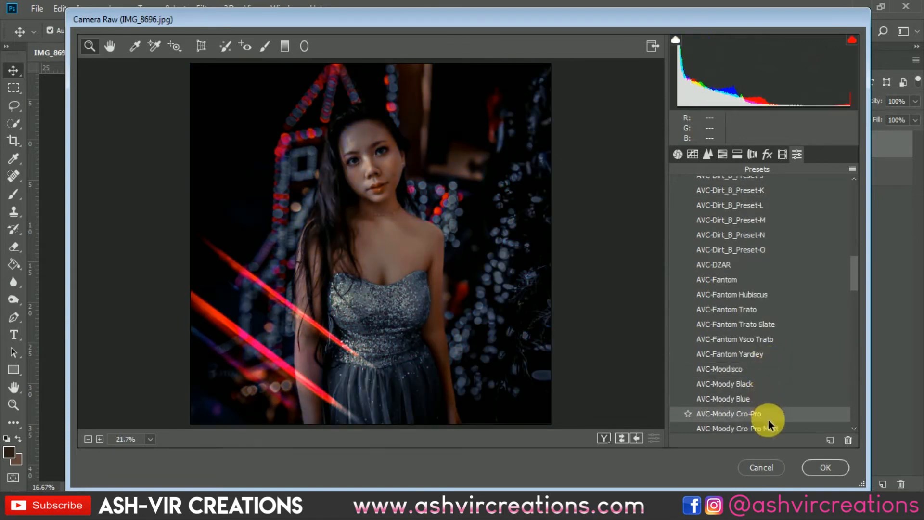
{"action": "scroll", "coordinate": [756, 359], "scroll_direction": "down", "scroll_amount": 2}
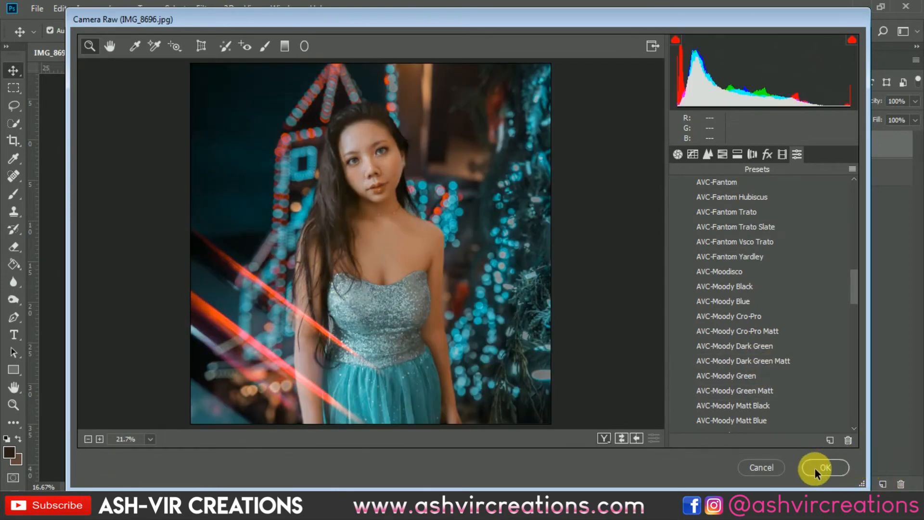
Step: Set the Basic adjustments to Whites -21, Clarity +13 and Vibrance +13, and apply the Camera Raw filter
{"action": "left_click", "coordinate": [678, 154]}
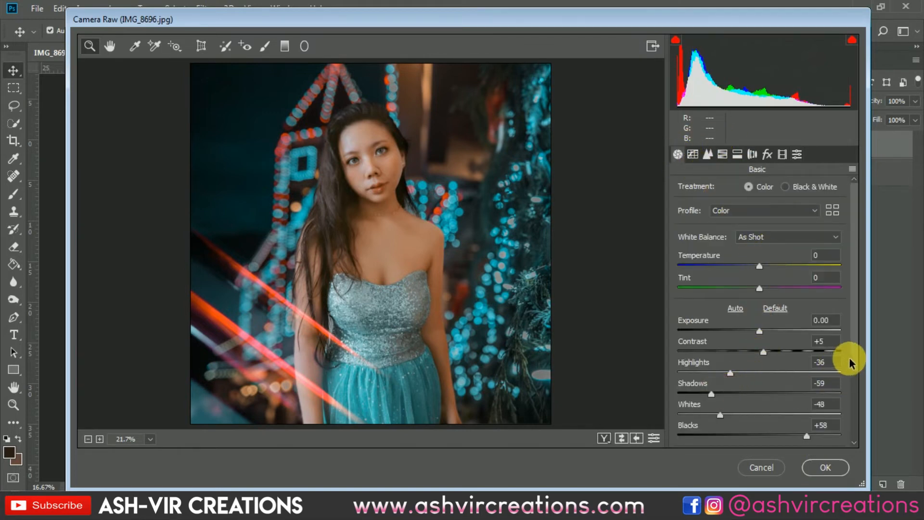
{"action": "scroll", "coordinate": [852, 380], "scroll_direction": "down", "scroll_amount": 3}
{"action": "left_click_drag", "start_coordinate": [733, 362], "coordinate": [781, 413]}
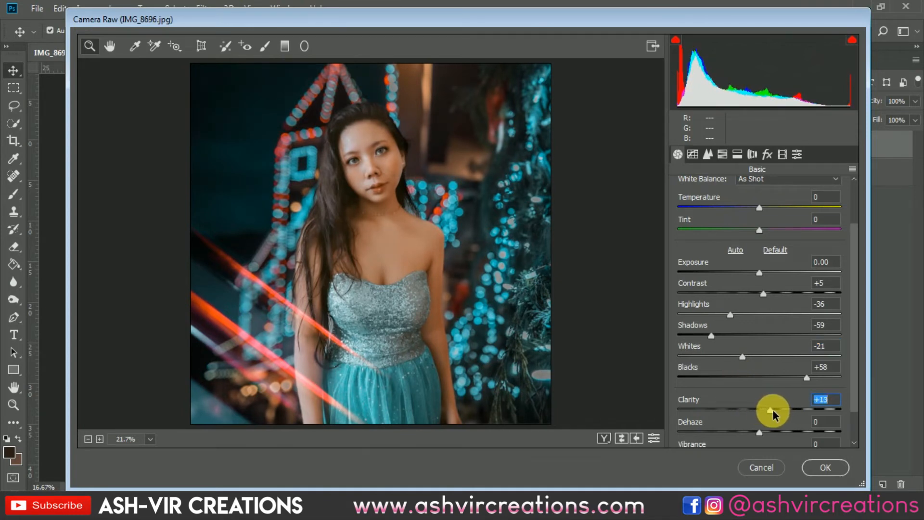
{"action": "scroll", "coordinate": [856, 431], "scroll_direction": "down", "scroll_amount": 2}
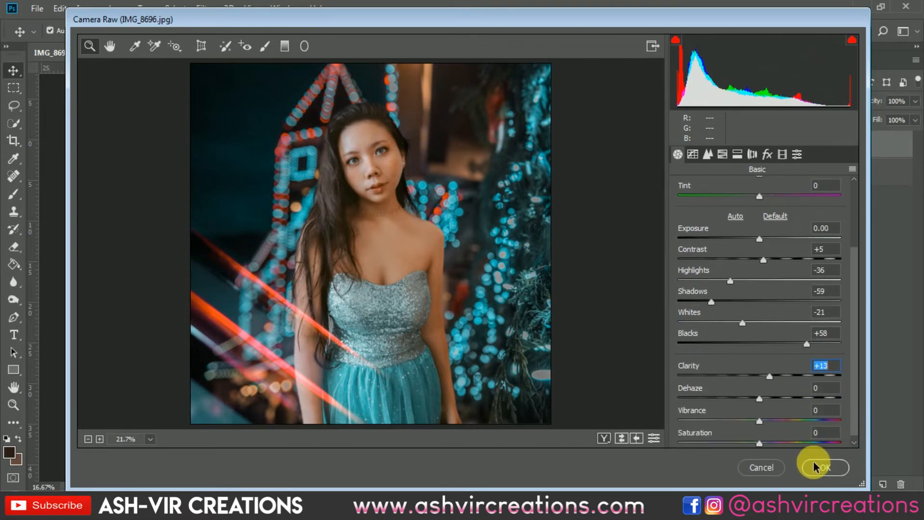
{"action": "left_click_drag", "start_coordinate": [763, 422], "coordinate": [770, 423]}
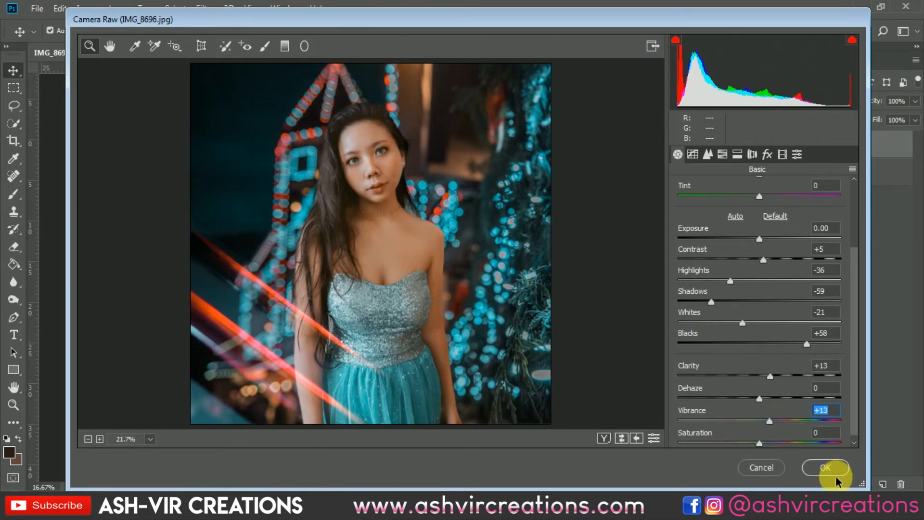
{"action": "left_click", "coordinate": [826, 467]}
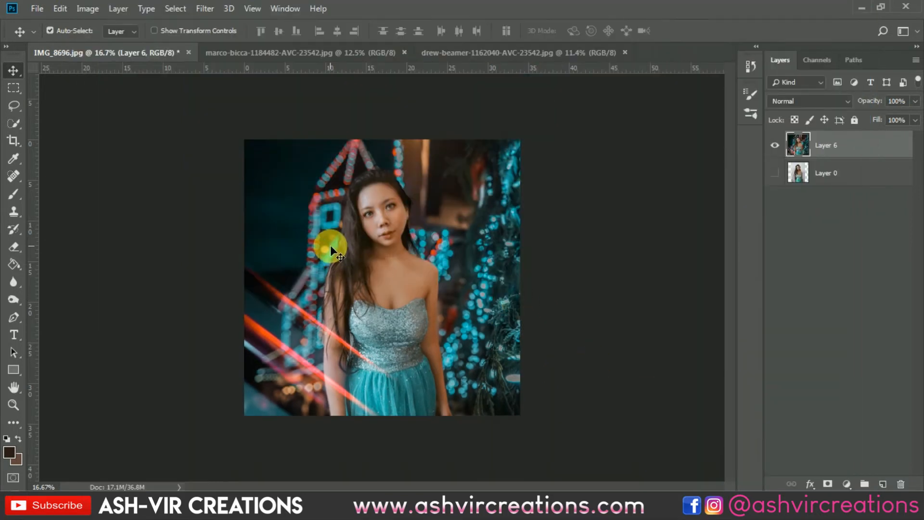
Step: Open the snow overlay maxresdefault.jpg and bring it into the IMG_8696.jpg composite as a new layer
{"action": "scroll", "coordinate": [330, 245], "scroll_direction": "up", "scroll_amount": 1}
{"action": "scroll", "coordinate": [330, 244], "scroll_direction": "up", "scroll_amount": 1}
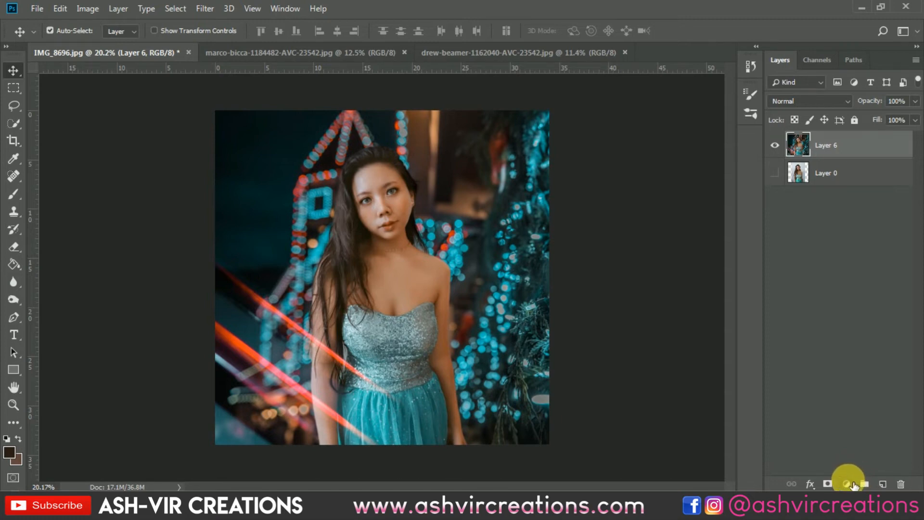
{"action": "left_click", "coordinate": [46, 9]}
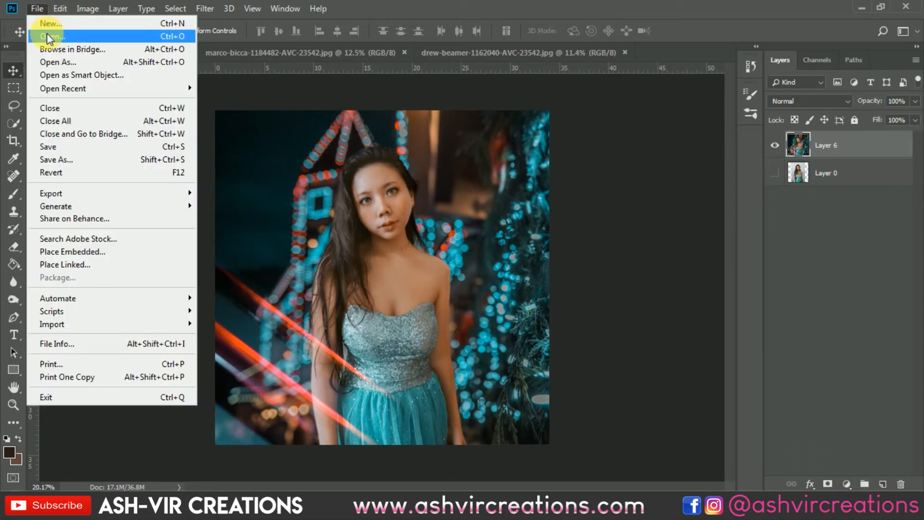
{"action": "left_click", "coordinate": [47, 34]}
{"action": "left_click_drag", "start_coordinate": [844, 174], "coordinate": [847, 303]}
{"action": "double_click", "coordinate": [596, 302]}
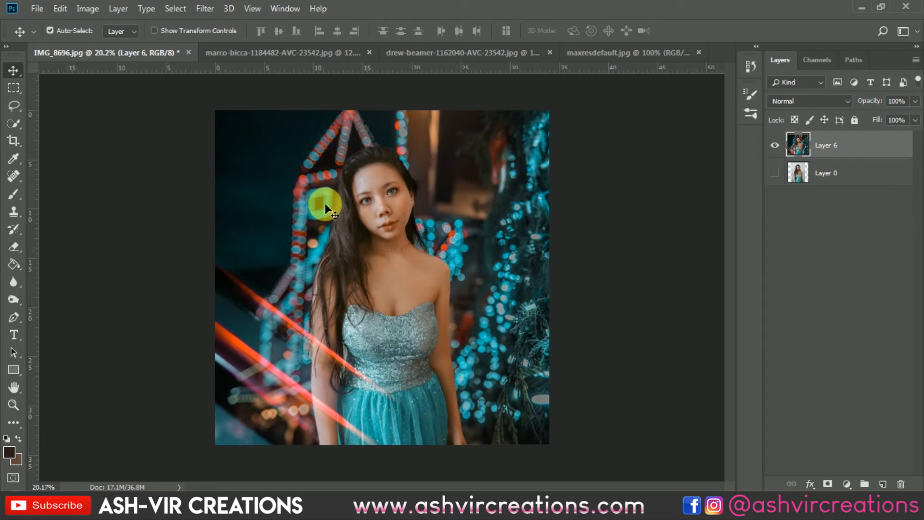
{"action": "left_click", "coordinate": [614, 51]}
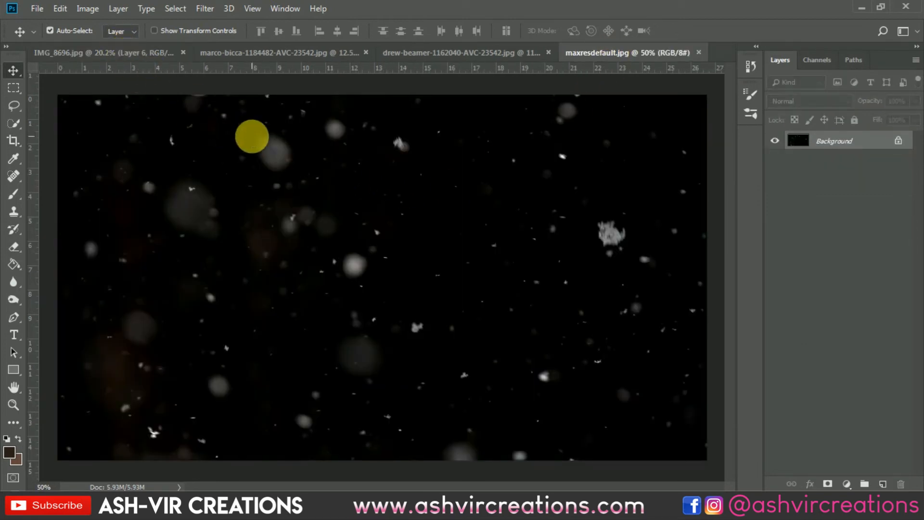
{"action": "left_click_drag", "start_coordinate": [181, 58], "coordinate": [295, 162]}
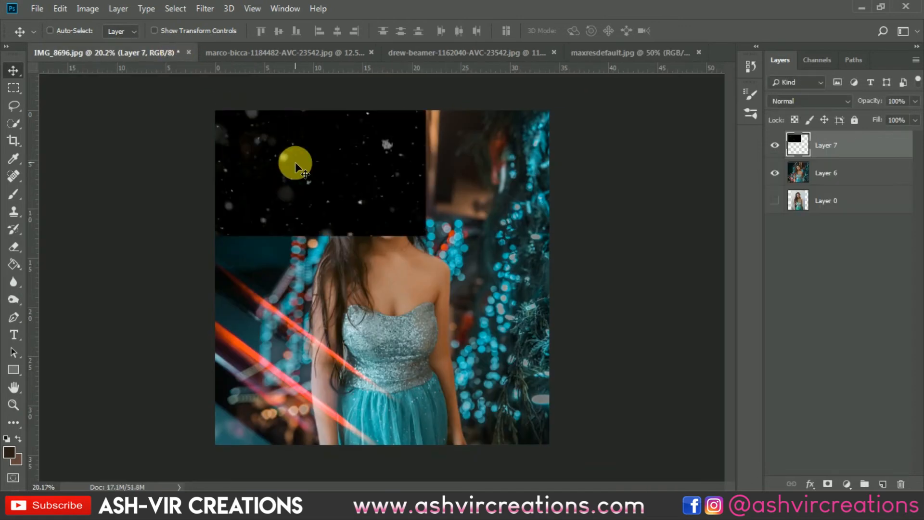
Step: Scale the snow overlay to 298.80% to cover the whole canvas and set its blend mode to Screen
{"action": "key", "text": "ctrl+t"}
{"action": "left_click_drag", "start_coordinate": [419, 235], "coordinate": [444, 270]}
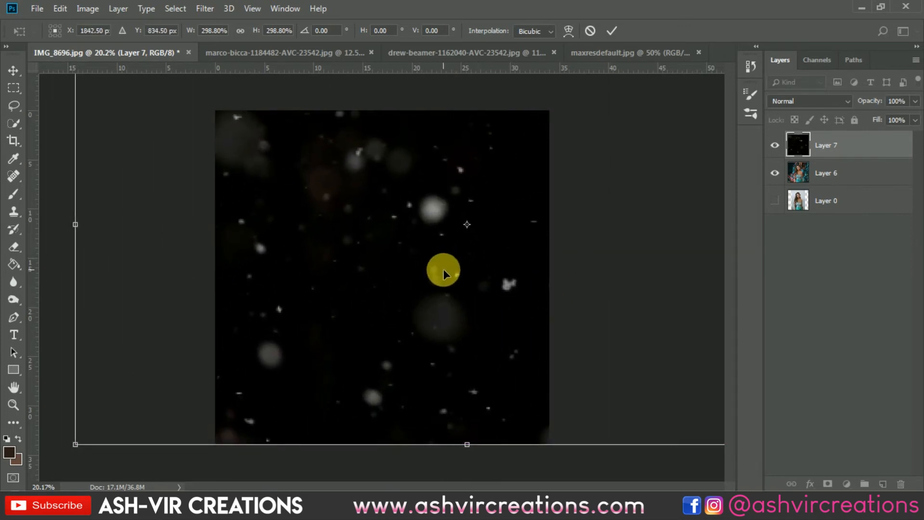
{"action": "double_click", "coordinate": [510, 175]}
{"action": "left_click", "coordinate": [789, 101]}
{"action": "left_click", "coordinate": [776, 215]}
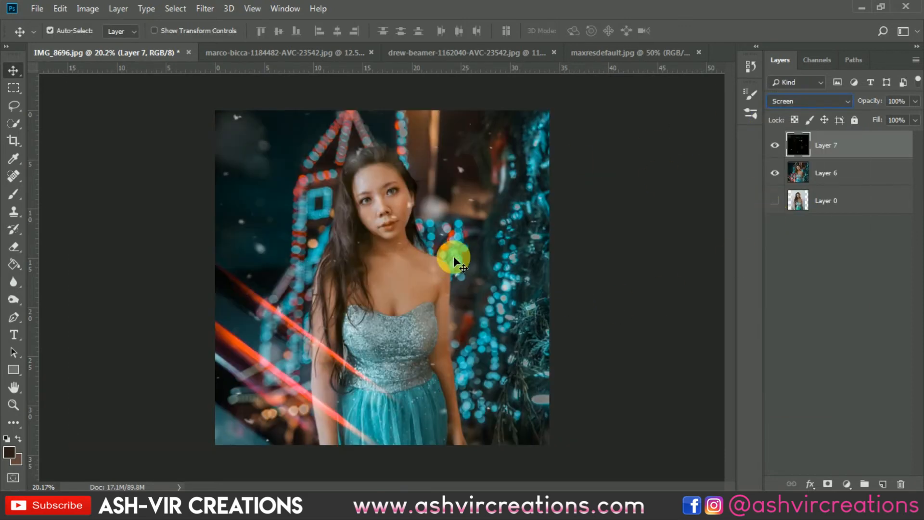
{"action": "left_click", "coordinate": [775, 145]}
{"action": "left_click", "coordinate": [775, 145]}
{"action": "left_click", "coordinate": [775, 145]}
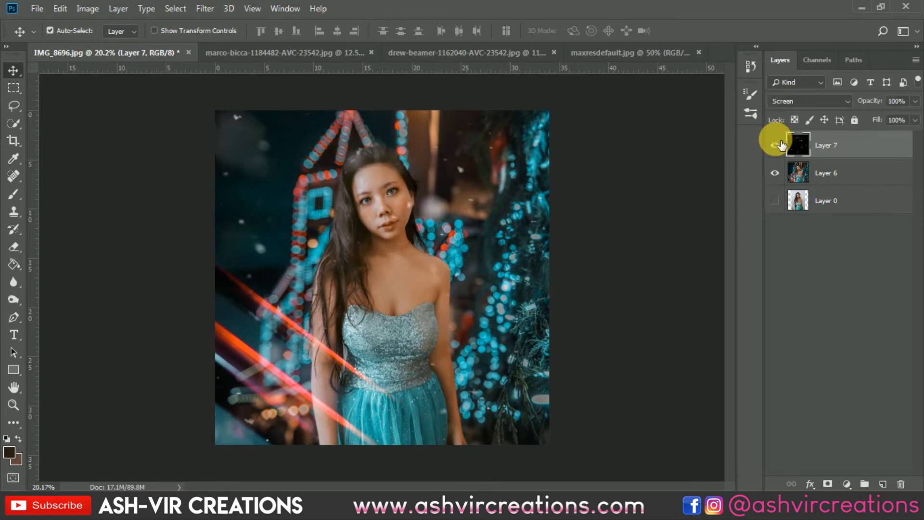
{"action": "left_click", "coordinate": [777, 145]}
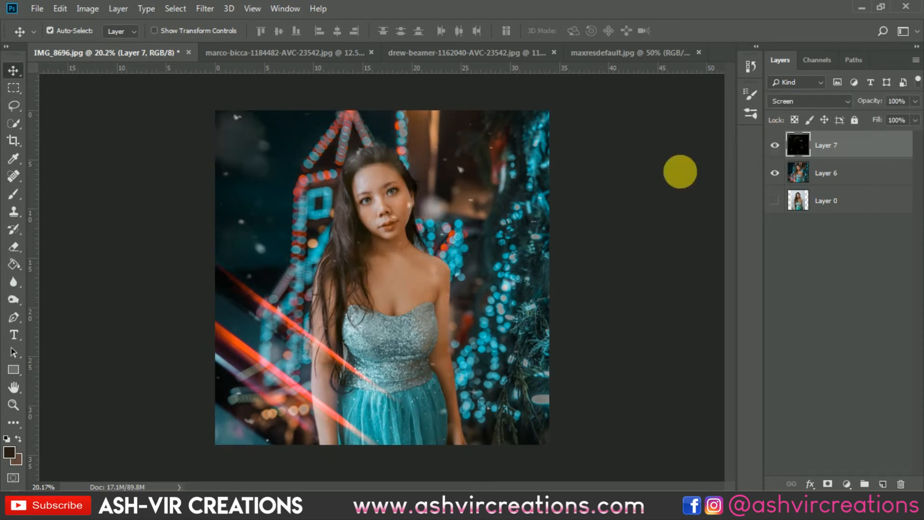
Step: Erase the snow specks over the woman's face on the snow layer with a soft eraser
{"action": "left_click", "coordinate": [13, 245]}
{"action": "key", "text": "ctrl+plus"}
{"action": "key", "text": "ctrl+plus"}
{"action": "left_click_drag", "start_coordinate": [390, 231], "coordinate": [386, 330]}
{"action": "key", "text": "bracketleft"}
{"action": "key", "text": "bracketleft"}
{"action": "key", "text": "bracketleft"}
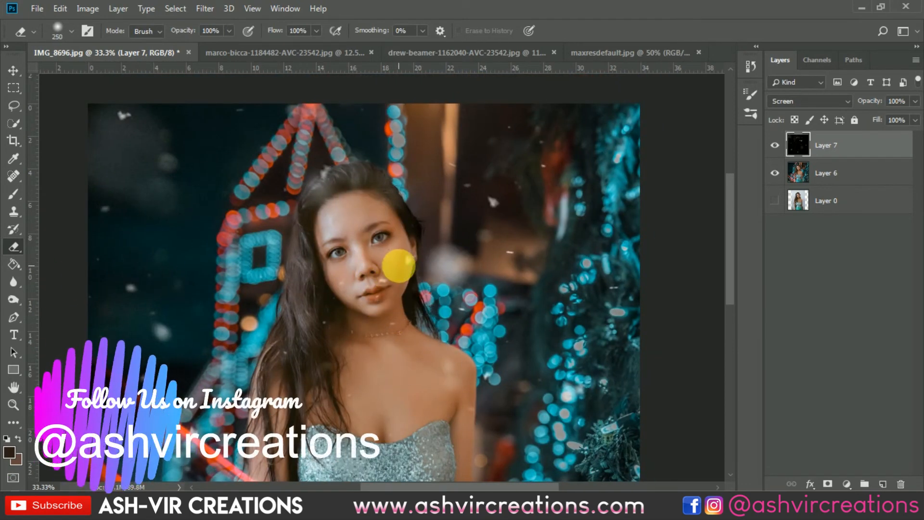
{"action": "key", "text": "bracketleft"}
{"action": "key", "text": "bracketleft"}
{"action": "mouse_move", "coordinate": [398, 304]}
{"action": "left_mouse_down"}
{"action": "mouse_move", "coordinate": [359, 286]}
{"action": "mouse_move", "coordinate": [370, 270]}
{"action": "mouse_move", "coordinate": [393, 311]}
{"action": "mouse_move", "coordinate": [380, 304]}
{"action": "mouse_move", "coordinate": [378, 268]}
{"action": "mouse_move", "coordinate": [388, 233]}
{"action": "mouse_move", "coordinate": [361, 238]}
{"action": "mouse_move", "coordinate": [347, 223]}
{"action": "mouse_move", "coordinate": [396, 297]}
{"action": "left_mouse_up"}
{"action": "key", "text": "bracketright"}
{"action": "key", "text": "bracketright"}
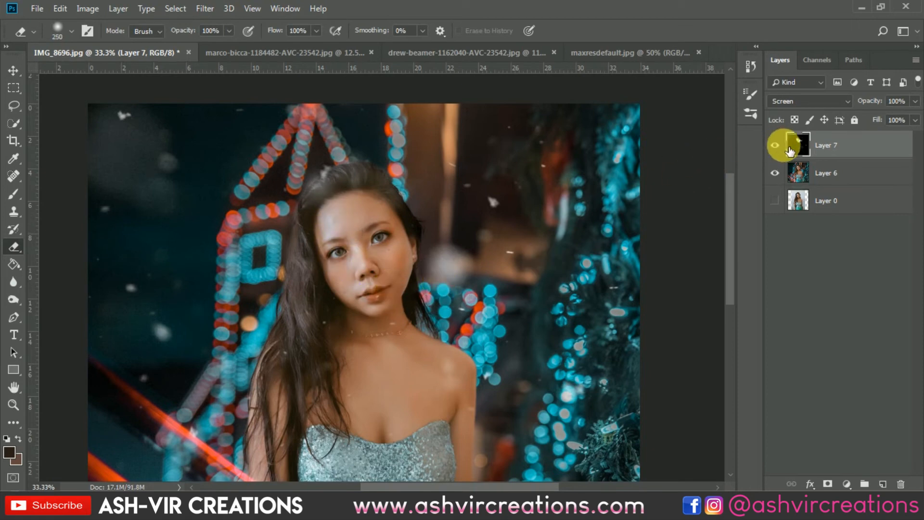
{"action": "mouse_move", "coordinate": [330, 190]}
{"action": "left_mouse_down"}
{"action": "mouse_move", "coordinate": [304, 199]}
{"action": "mouse_move", "coordinate": [384, 212]}
{"action": "mouse_move", "coordinate": [352, 198]}
{"action": "mouse_move", "coordinate": [388, 189]}
{"action": "mouse_move", "coordinate": [371, 207]}
{"action": "mouse_move", "coordinate": [377, 189]}
{"action": "mouse_move", "coordinate": [341, 267]}
{"action": "mouse_move", "coordinate": [690, 186]}
{"action": "left_mouse_up"}
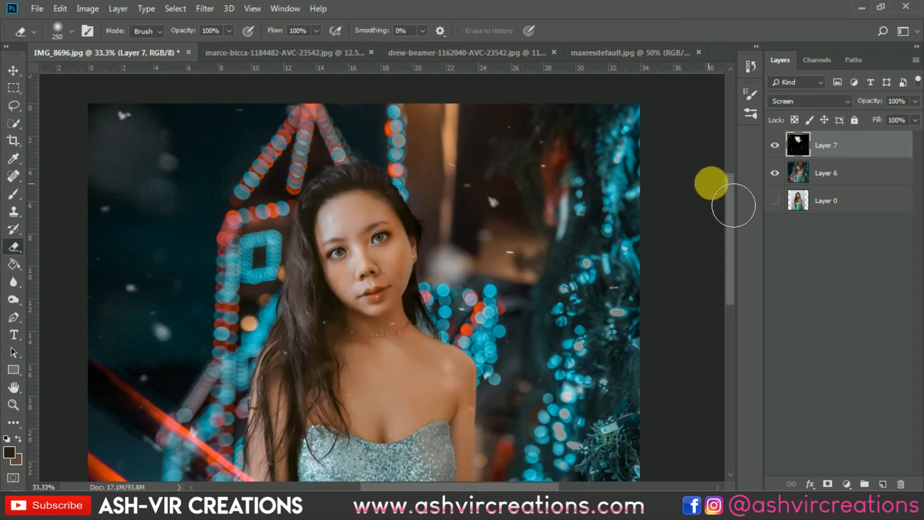
Step: Compare the image with and without the snow layer, close up and at full view
{"action": "left_click", "coordinate": [775, 145]}
{"action": "left_click", "coordinate": [776, 144]}
{"action": "left_click", "coordinate": [776, 145]}
{"action": "left_click", "coordinate": [776, 144]}
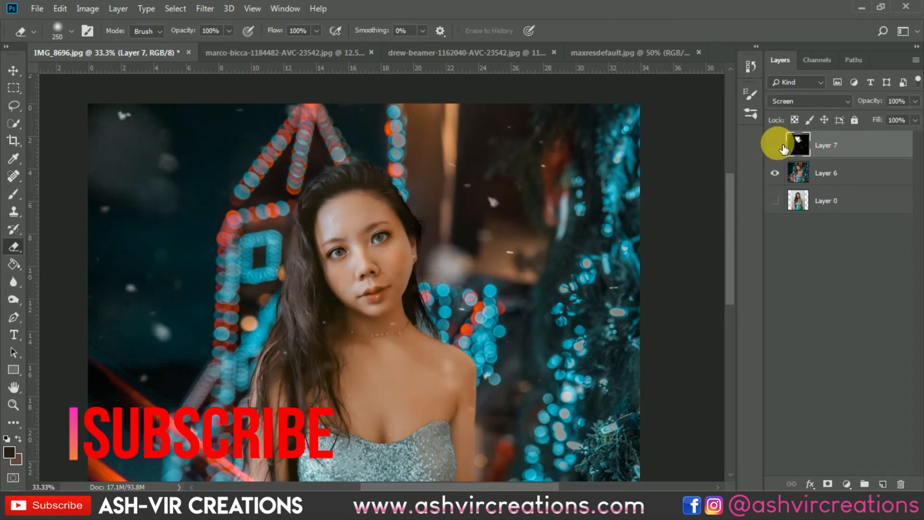
{"action": "left_click", "coordinate": [776, 145]}
{"action": "left_click", "coordinate": [776, 144]}
{"action": "left_click", "coordinate": [776, 144]}
{"action": "left_click", "coordinate": [776, 144]}
{"action": "left_click", "coordinate": [778, 145]}
{"action": "left_click", "coordinate": [777, 145]}
{"action": "left_click", "coordinate": [777, 145]}
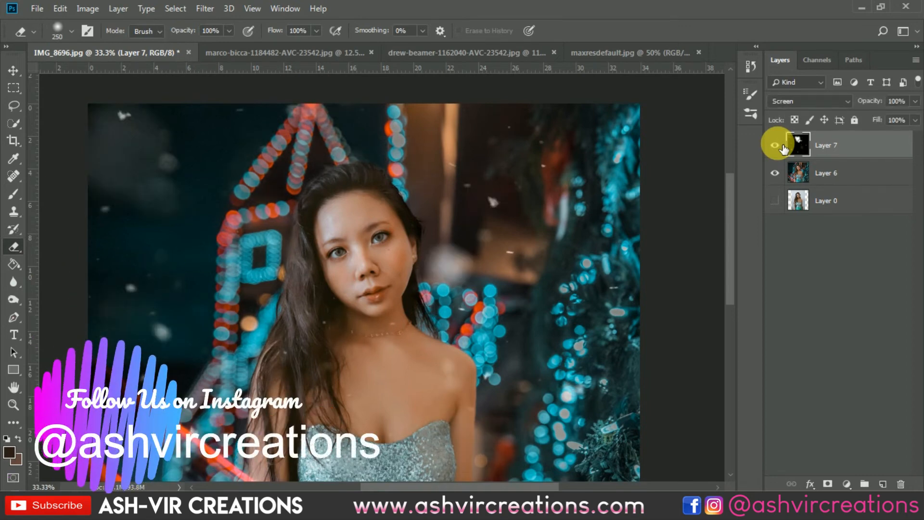
{"action": "key", "text": "ctrl+minus"}
{"action": "key", "text": "ctrl+minus"}
{"action": "key", "text": "ctrl+minus"}
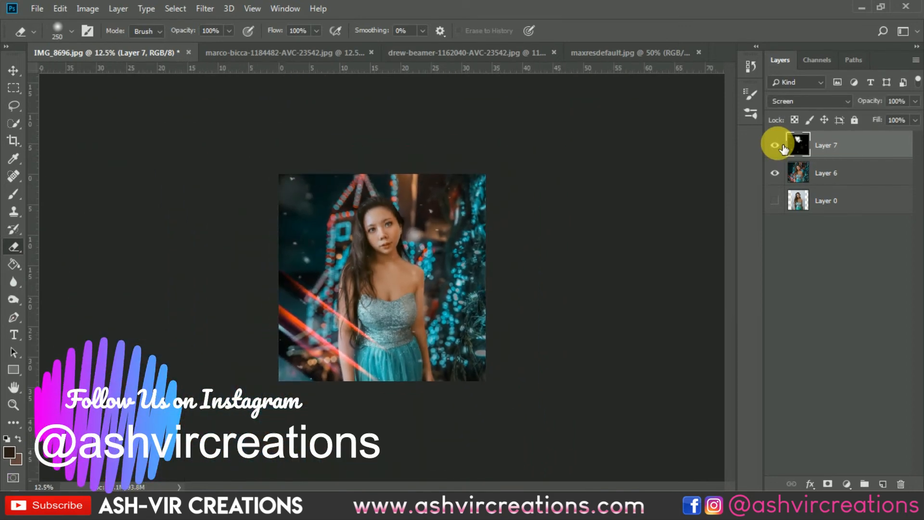
{"action": "key", "text": "ctrl+0"}
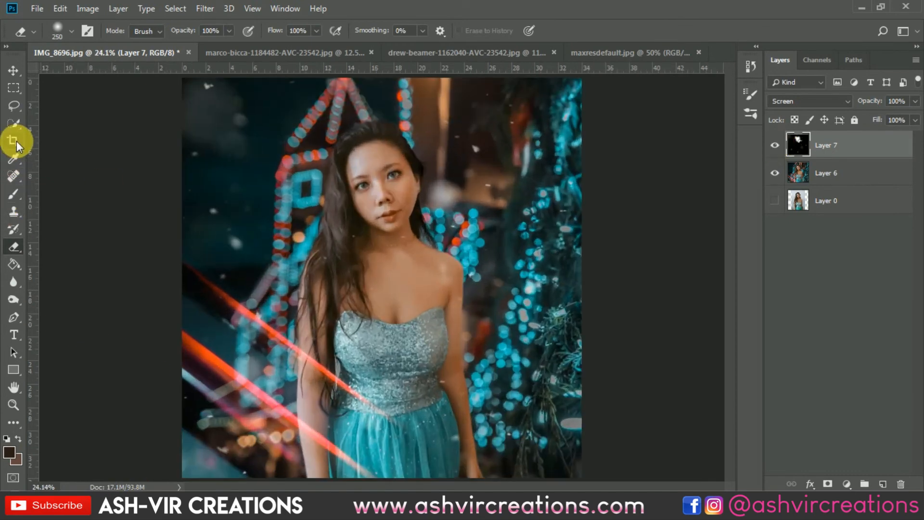
Step: Crop to the existing 1:1 canvas to discard the snow layer's overhang, and merge it with the graded image layer
{"action": "left_click", "coordinate": [16, 140]}
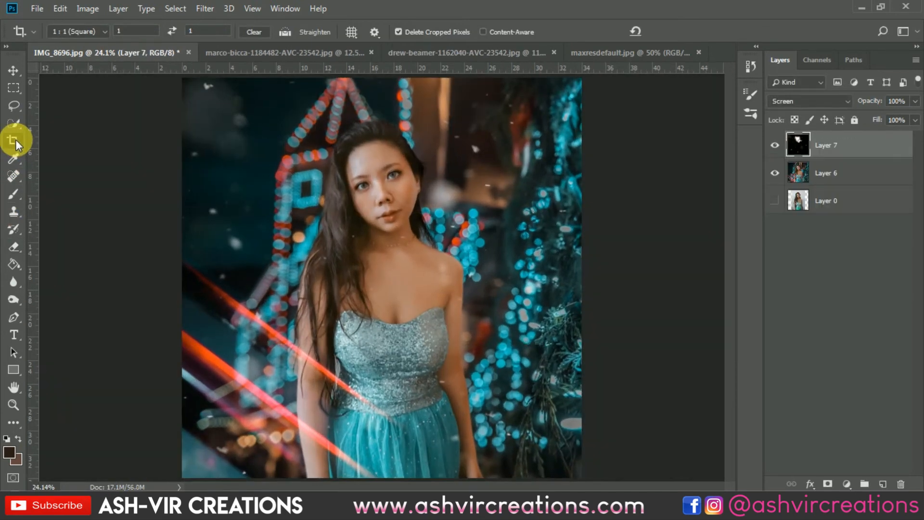
{"action": "key", "text": "v"}
{"action": "scroll", "coordinate": [398, 290], "scroll_direction": "down", "scroll_amount": 2}
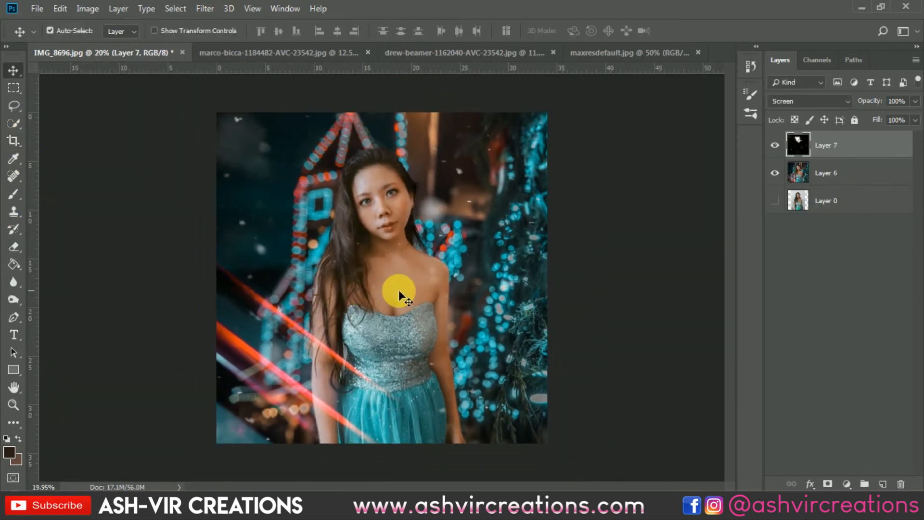
{"action": "left_click", "coordinate": [836, 175], "text": "shift"}
{"action": "right_click", "coordinate": [836, 176]}
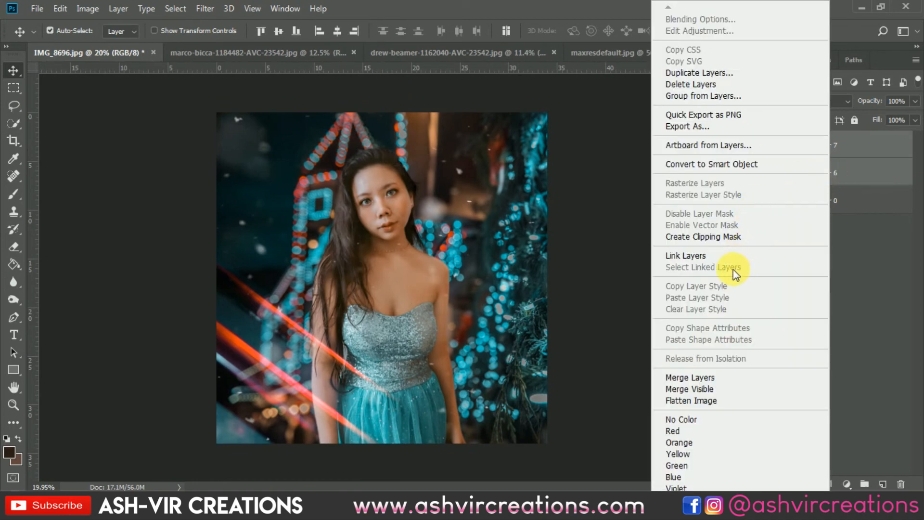
{"action": "left_click", "coordinate": [689, 377]}
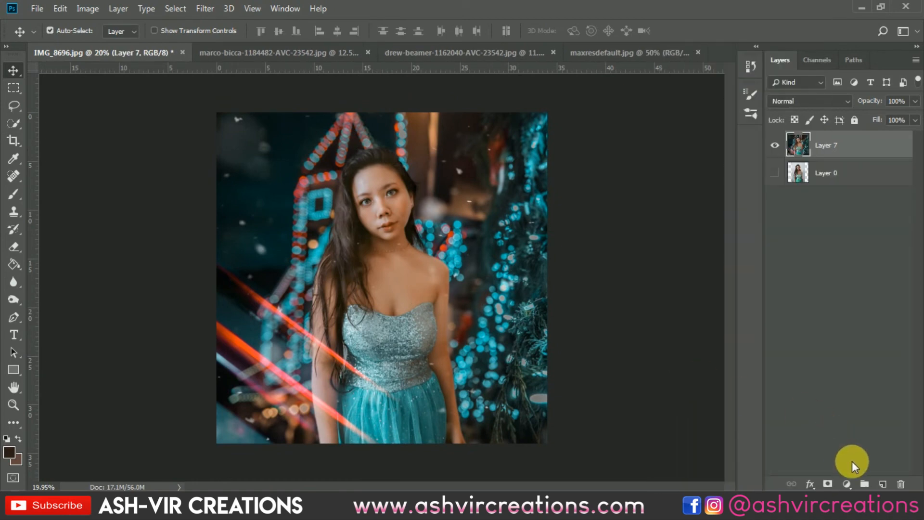
Step: Add a Selective Color adjustment with Black at -12% for the Blacks, and compare the image with and without it
{"action": "left_click", "coordinate": [845, 483]}
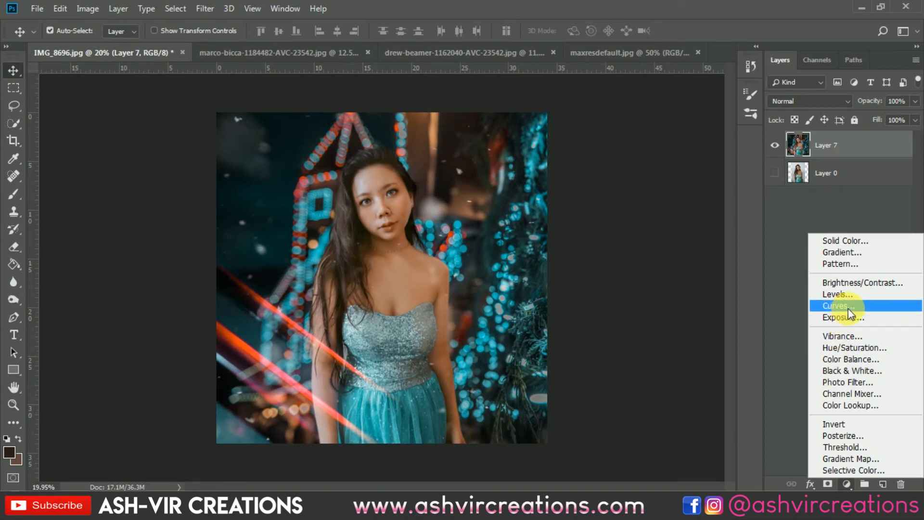
{"action": "left_click", "coordinate": [856, 471]}
{"action": "left_click", "coordinate": [599, 213]}
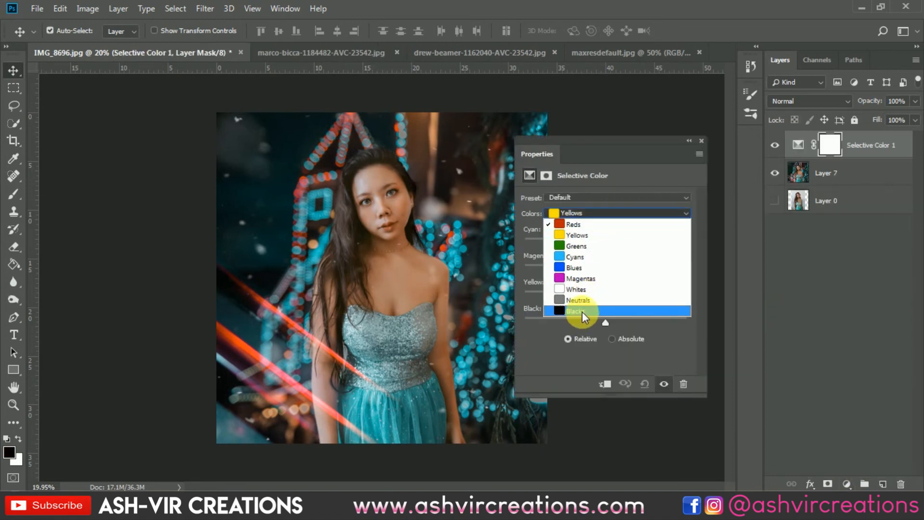
{"action": "left_click", "coordinate": [582, 311]}
{"action": "left_click_drag", "start_coordinate": [605, 320], "coordinate": [593, 318]}
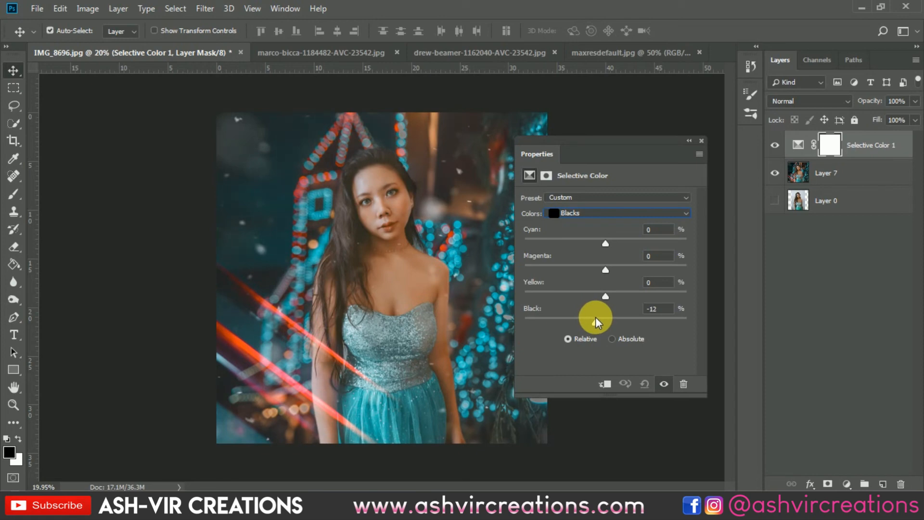
{"action": "left_click", "coordinate": [701, 141]}
{"action": "scroll", "coordinate": [615, 168], "scroll_direction": "up", "scroll_amount": 1}
{"action": "left_click", "coordinate": [775, 145]}
{"action": "left_click", "coordinate": [776, 145]}
{"action": "left_click", "coordinate": [775, 144]}
{"action": "left_click", "coordinate": [775, 145]}
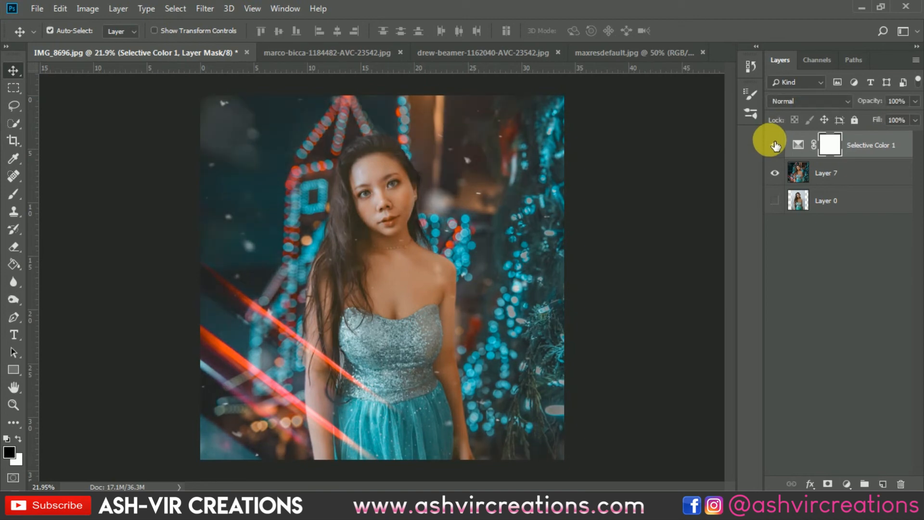
Step: Compare the image with and without the Selective Color adjustment, ending with the adjustment visible
{"action": "left_click", "coordinate": [776, 145]}
{"action": "left_click", "coordinate": [777, 145]}
{"action": "left_click", "coordinate": [778, 145]}
{"action": "left_click", "coordinate": [779, 146]}
{"action": "left_click", "coordinate": [779, 145]}
{"action": "left_click", "coordinate": [779, 145]}
{"action": "scroll", "coordinate": [669, 201], "scroll_direction": "down", "scroll_amount": 1}
{"action": "scroll", "coordinate": [669, 201], "scroll_direction": "down", "scroll_amount": 1}
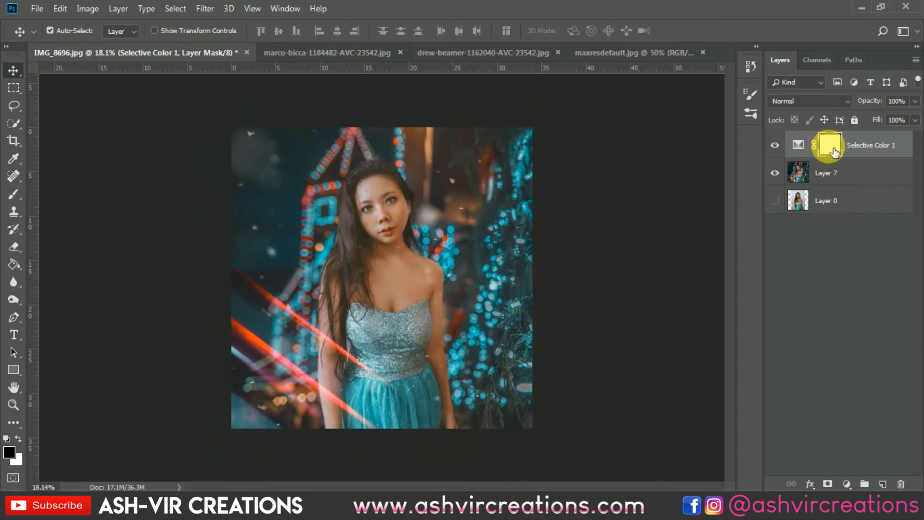
Step: Merge the Selective Color adjustment with the graded image layer and crop to the existing 1:1 canvas
{"action": "left_click", "coordinate": [840, 173], "text": "shift"}
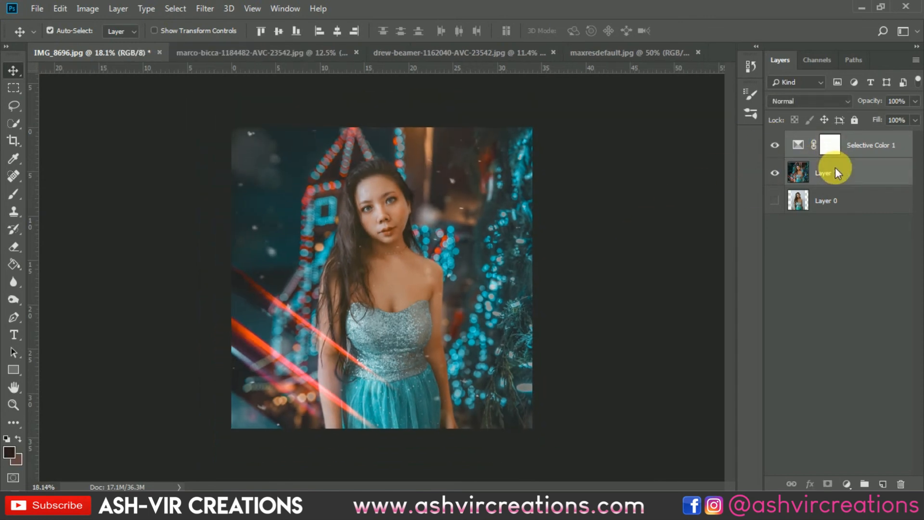
{"action": "right_click", "coordinate": [840, 175]}
{"action": "left_click", "coordinate": [695, 378]}
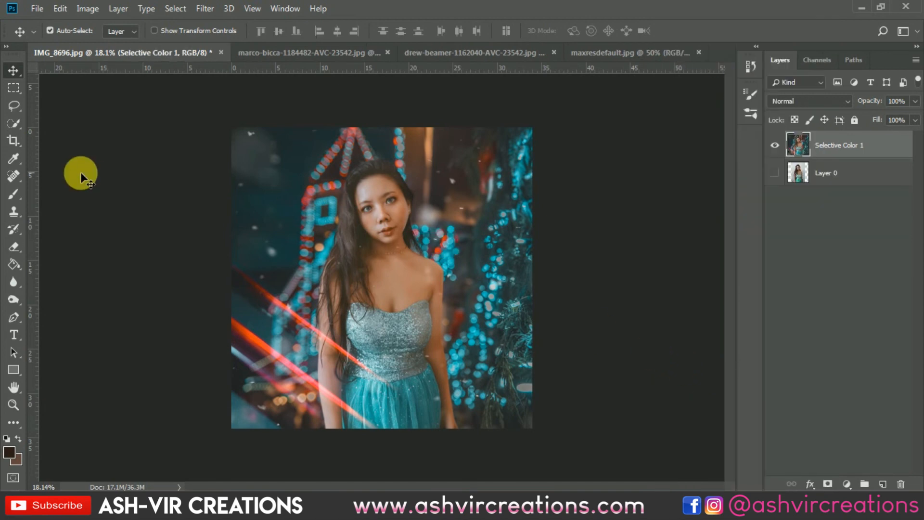
{"action": "left_click", "coordinate": [12, 143]}
{"action": "key", "text": "Return"}
{"action": "key", "text": "Return"}
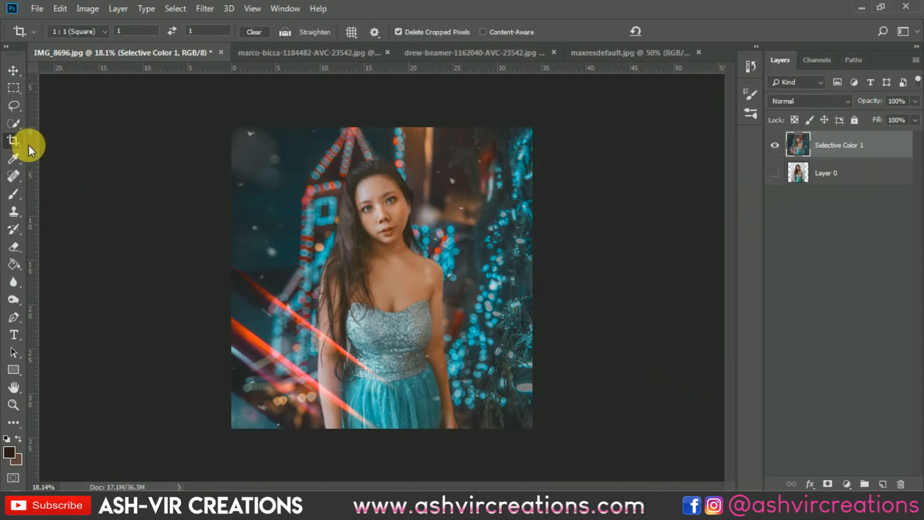
{"action": "key", "text": "v"}
Step: Show the original photo layer and compare it with the finished composite by switching the merged layer off and on
{"action": "scroll", "coordinate": [221, 162], "scroll_direction": "up", "scroll_amount": 1}
{"action": "left_click", "coordinate": [776, 170]}
{"action": "left_click", "coordinate": [777, 146]}
{"action": "scroll", "coordinate": [530, 256], "scroll_direction": "up", "scroll_amount": 1}
{"action": "left_click", "coordinate": [775, 146]}
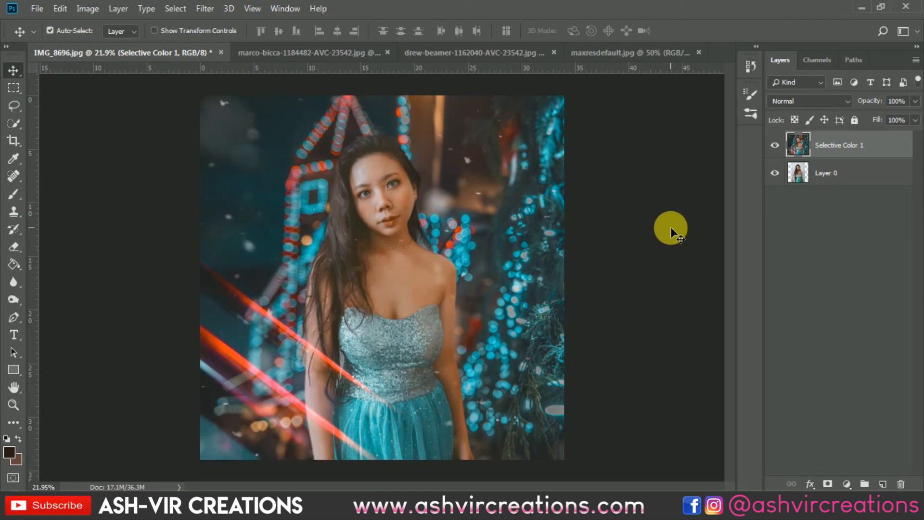
{"action": "scroll", "coordinate": [621, 241], "scroll_direction": "up", "scroll_amount": 1}
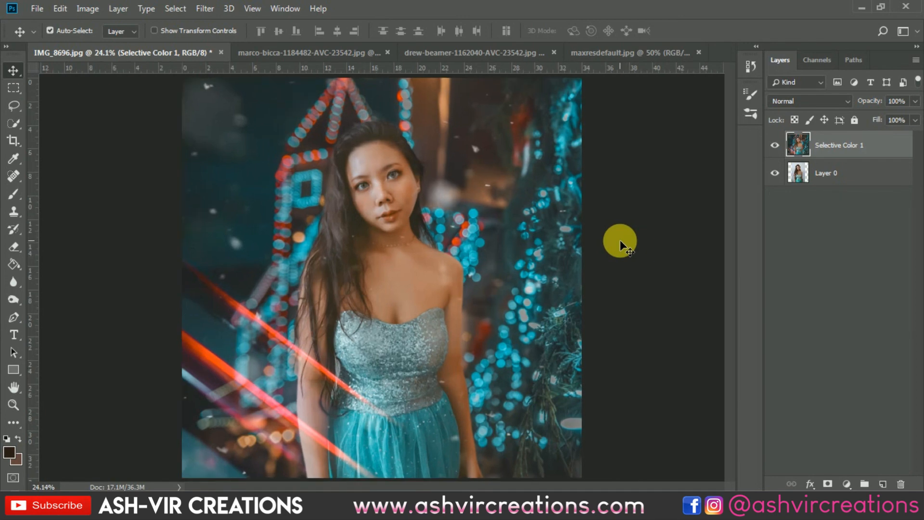
{"action": "scroll", "coordinate": [620, 240], "scroll_direction": "down", "scroll_amount": 1}
{"action": "left_click", "coordinate": [774, 146]}
{"action": "left_click", "coordinate": [774, 146]}
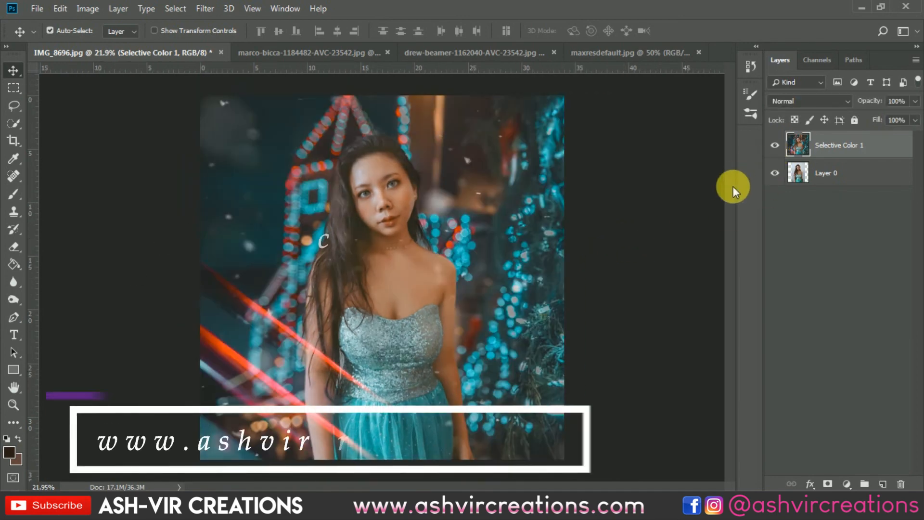